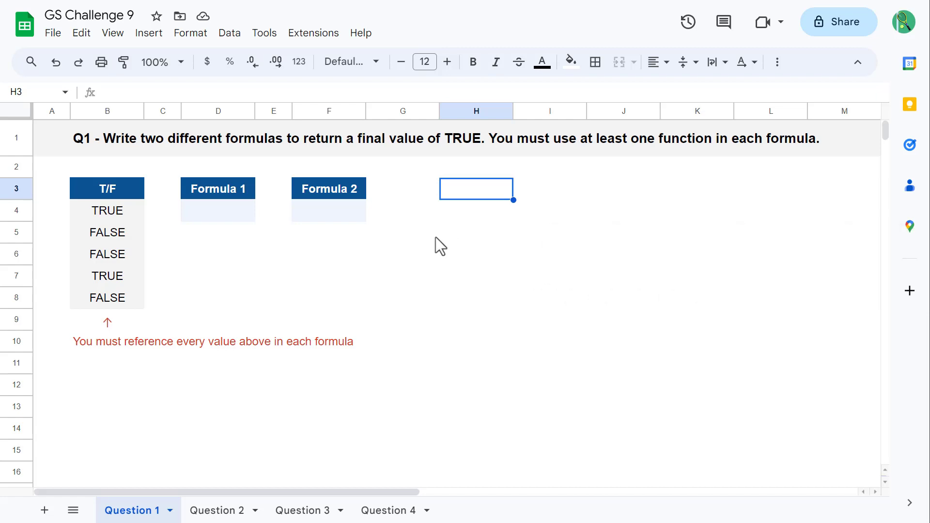
Enter the formula =OR(B4:B8) in cell D4 under Formula 1.
{"action": "left_click", "coordinate": [225, 211]}
{"action": "left_click", "coordinate": [292, 90]}
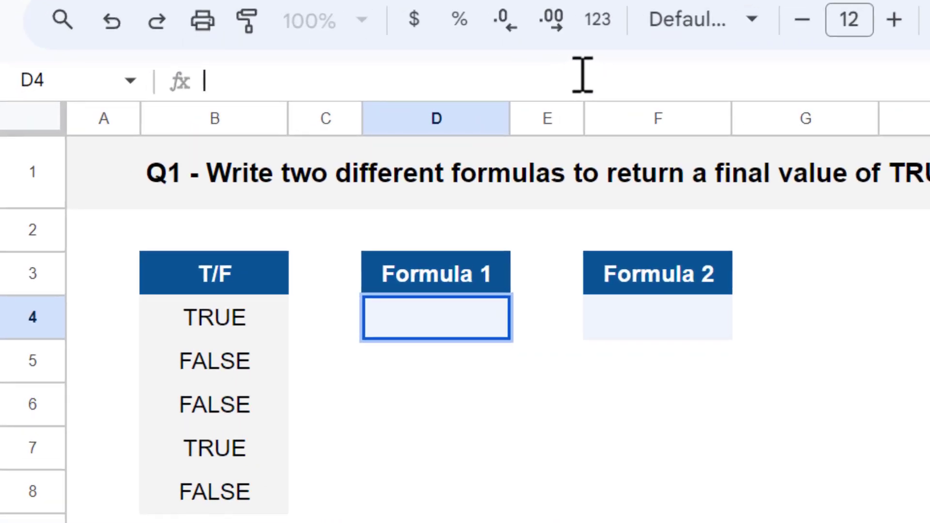
{"action": "type", "text": "="}
{"action": "type", "text": "o"}
{"action": "key", "text": "Tab"}
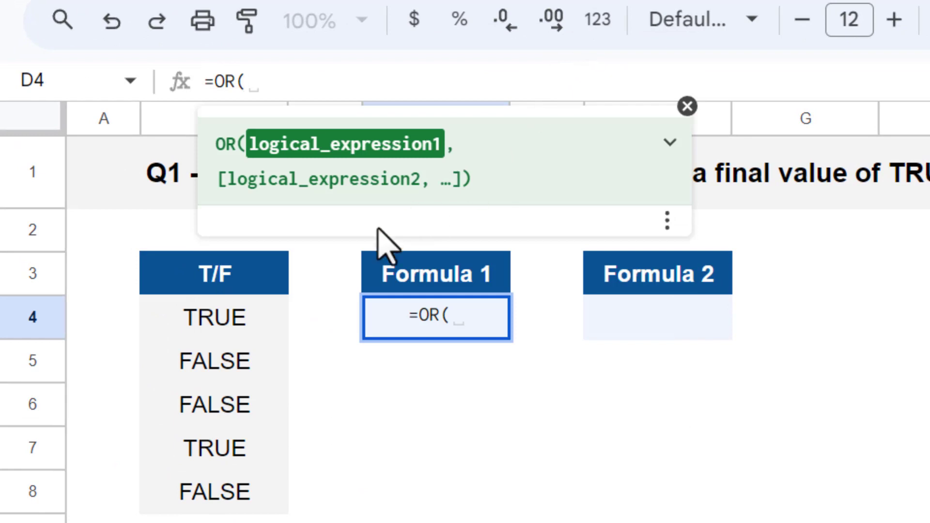
{"action": "left_click_drag", "start_coordinate": [252, 318], "coordinate": [247, 488]}
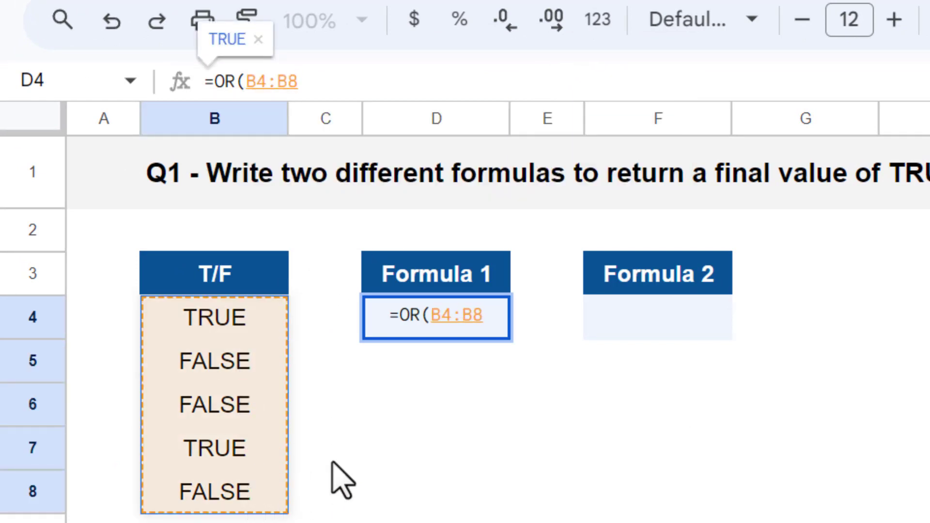
{"action": "type", "text": ")"}
{"action": "key", "text": "Return"}
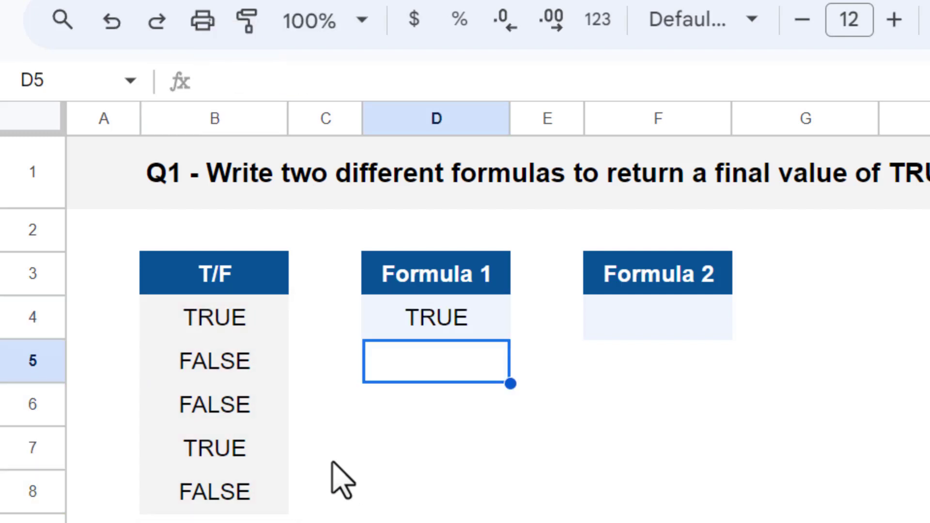
{"action": "left_click", "coordinate": [456, 325]}
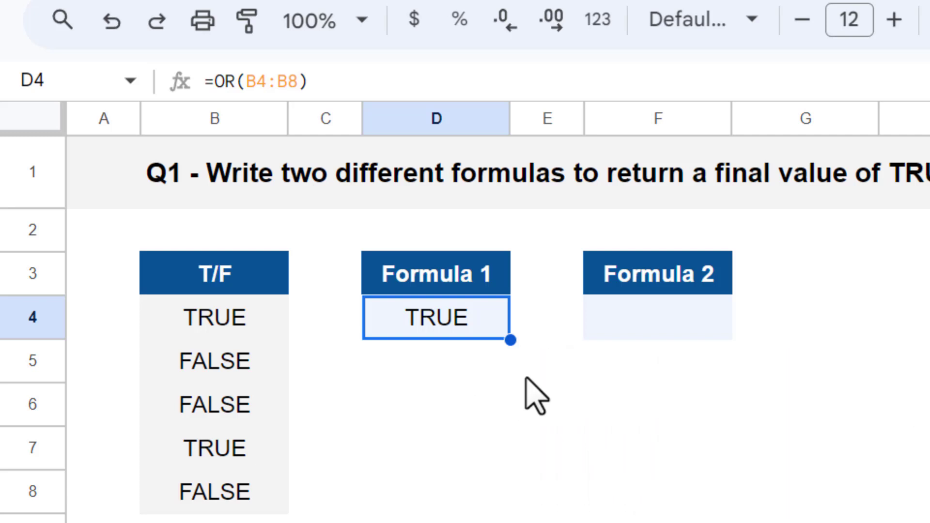
Enter the formula =NOT(AND(B4:B8)) in cell F4 under Formula 2.
{"action": "left_click", "coordinate": [623, 315]}
{"action": "left_click", "coordinate": [603, 78]}
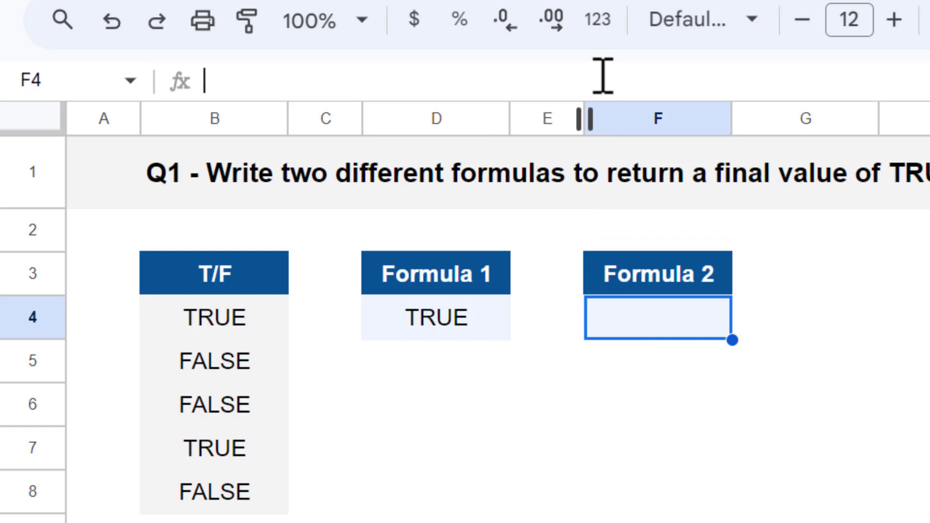
{"action": "type", "text": "=not"}
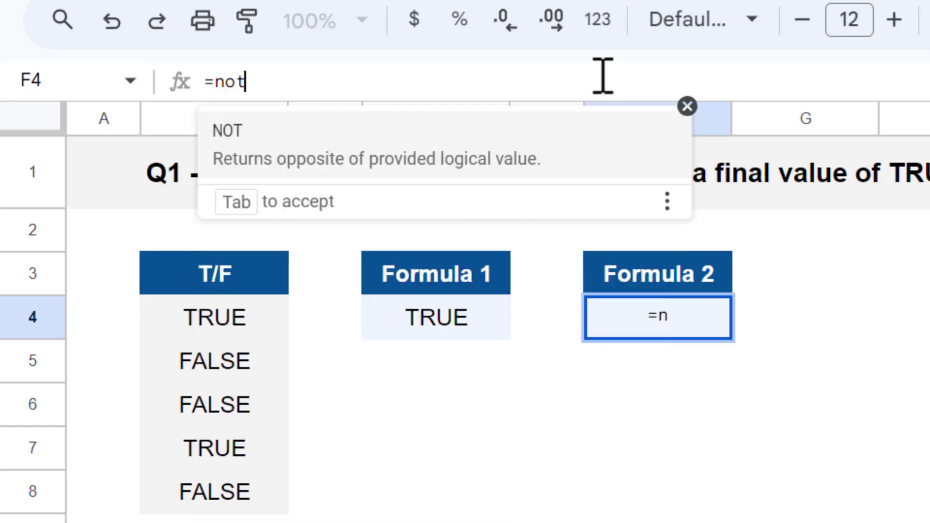
{"action": "key", "text": "Tab"}
{"action": "type", "text": "an"}
{"action": "key", "text": "Tab"}
{"action": "left_click_drag", "start_coordinate": [251, 318], "coordinate": [255, 487]}
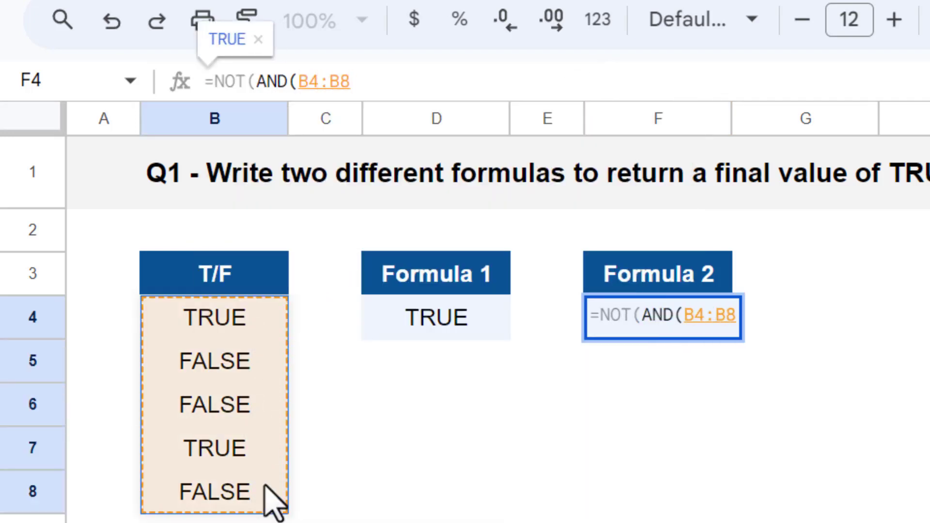
{"action": "type", "text": "))"}
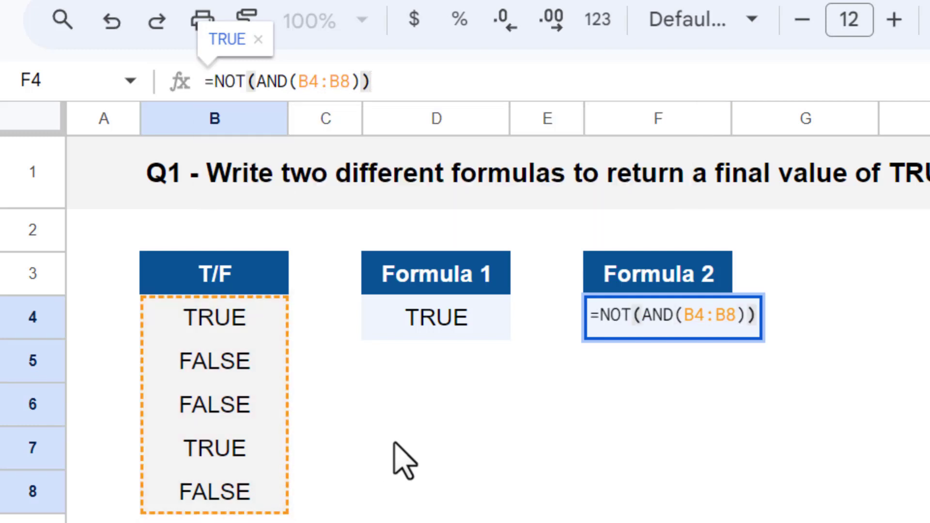
{"action": "key", "text": "Return"}
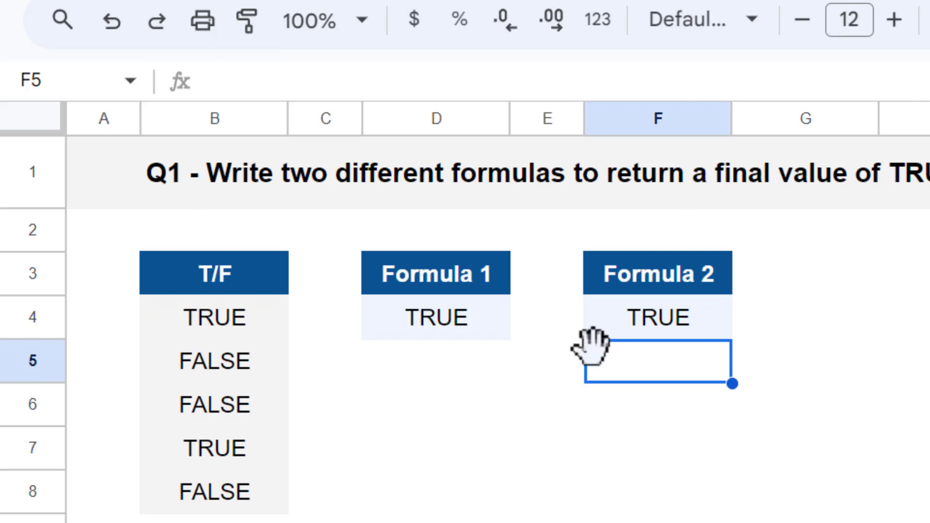
{"action": "left_click", "coordinate": [625, 323]}
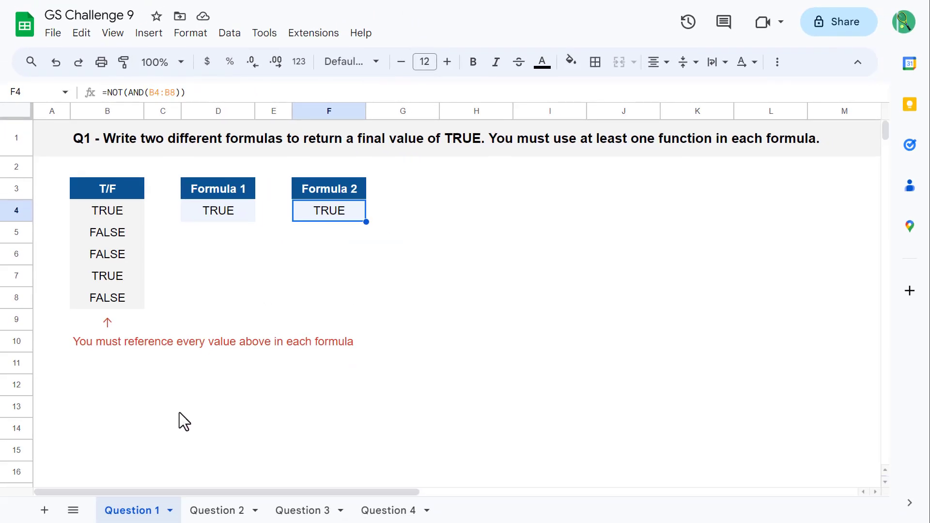
On the Question 2 sheet, wrap the VLOOKUP formula in F5 in an IFNA function that returns "Not Found".
{"action": "left_click", "coordinate": [242, 518]}
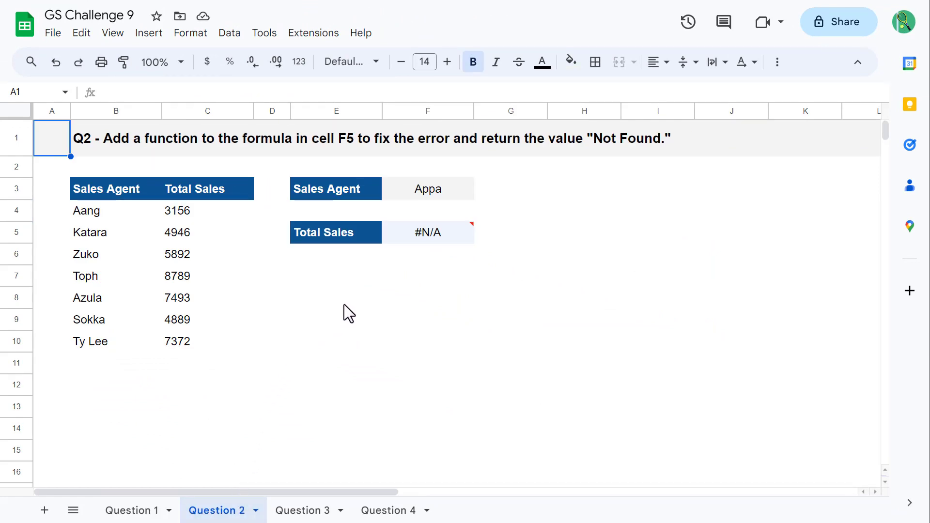
{"action": "left_click", "coordinate": [402, 232]}
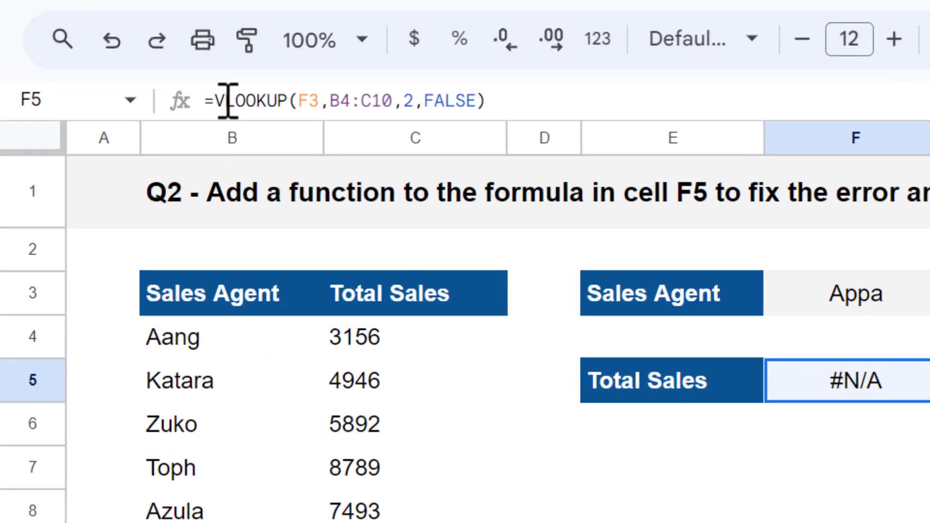
{"action": "left_click", "coordinate": [223, 99]}
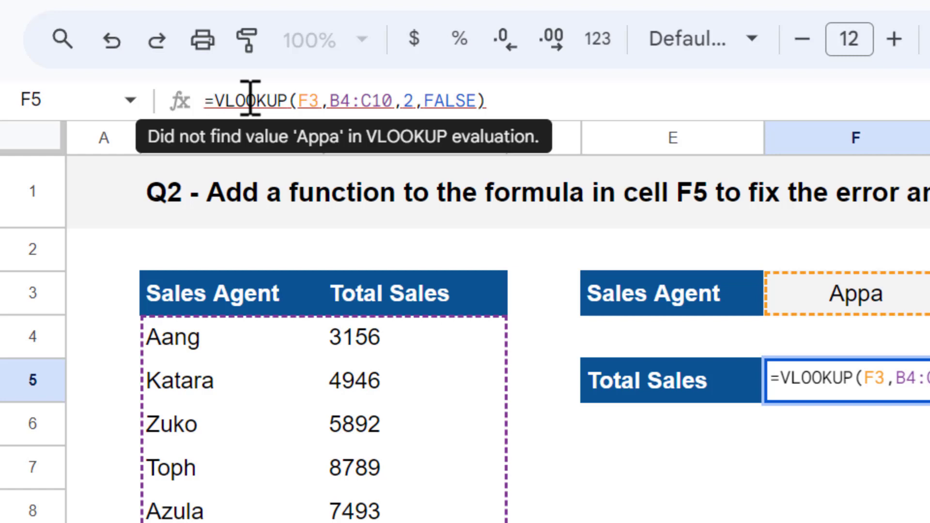
{"action": "type", "text": "IFNA("}
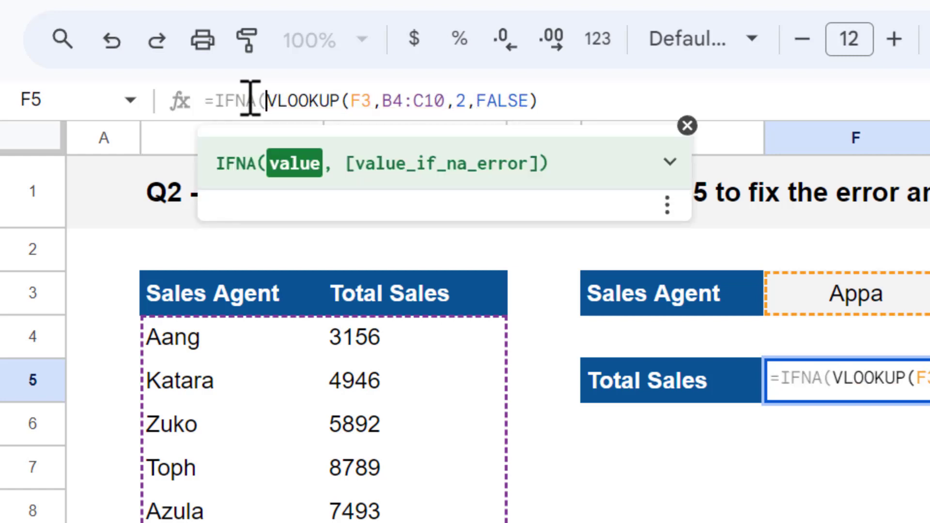
{"action": "left_click", "coordinate": [574, 100]}
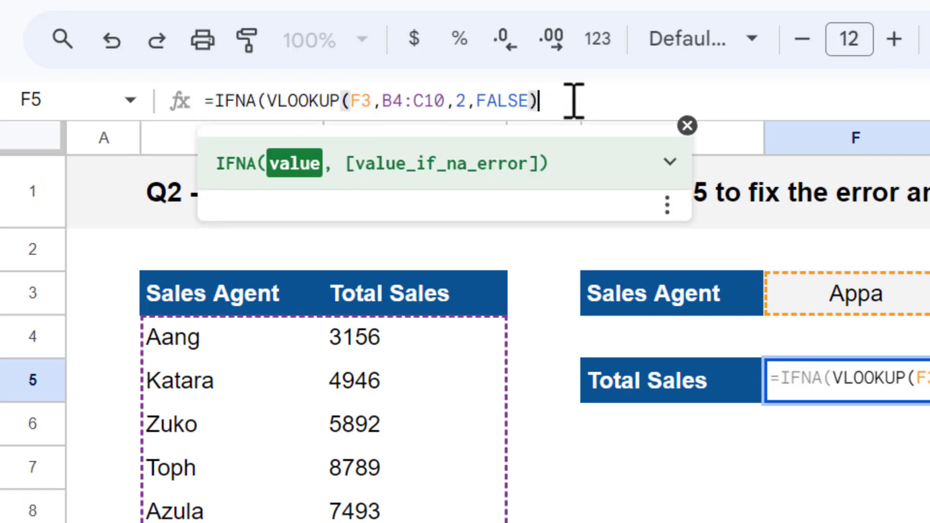
{"action": "type", "text": ","}
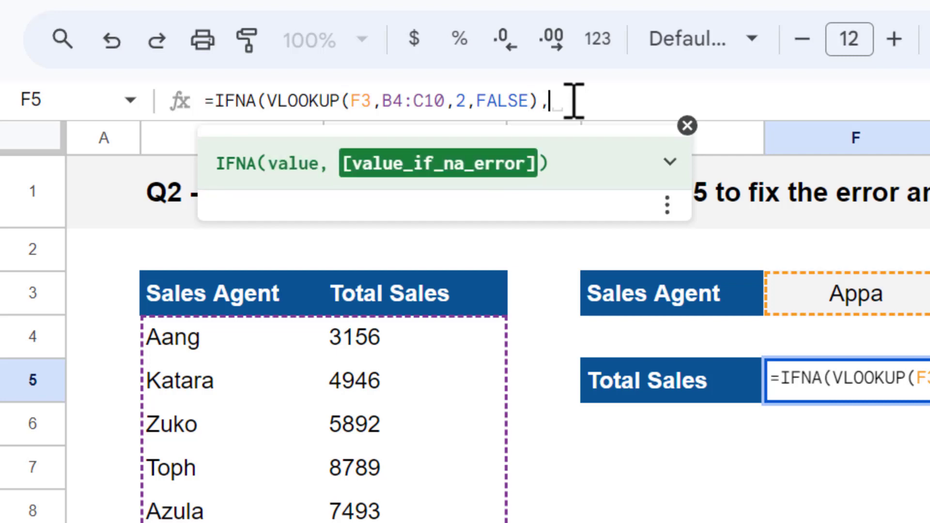
{"action": "key", "text": "BackSpace"}
{"action": "type", "text": "\"N"}
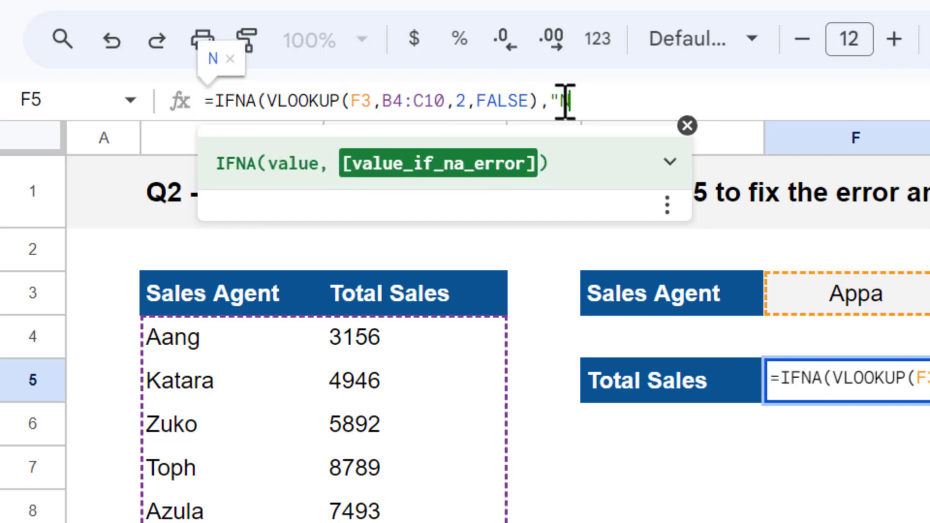
{"action": "type", "text": "ot Found\""}
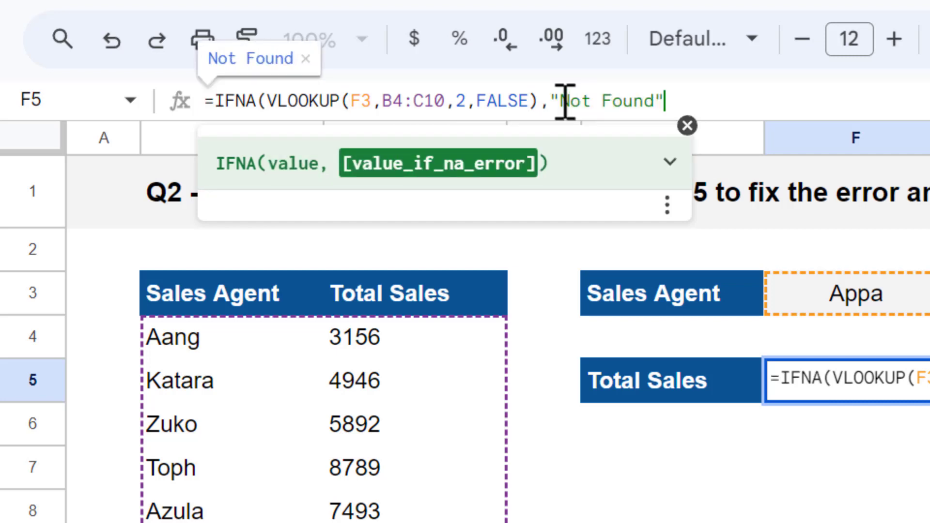
{"action": "type", "text": ")"}
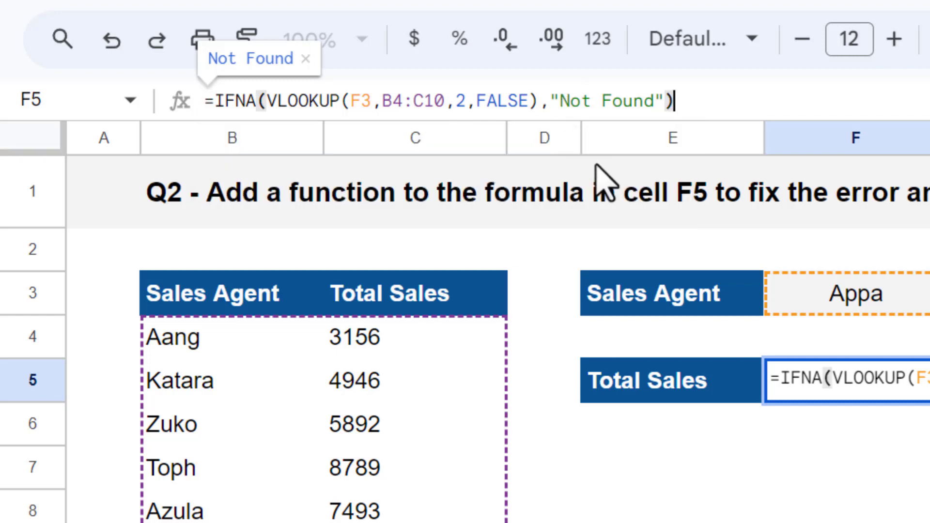
{"action": "key", "text": "Return"}
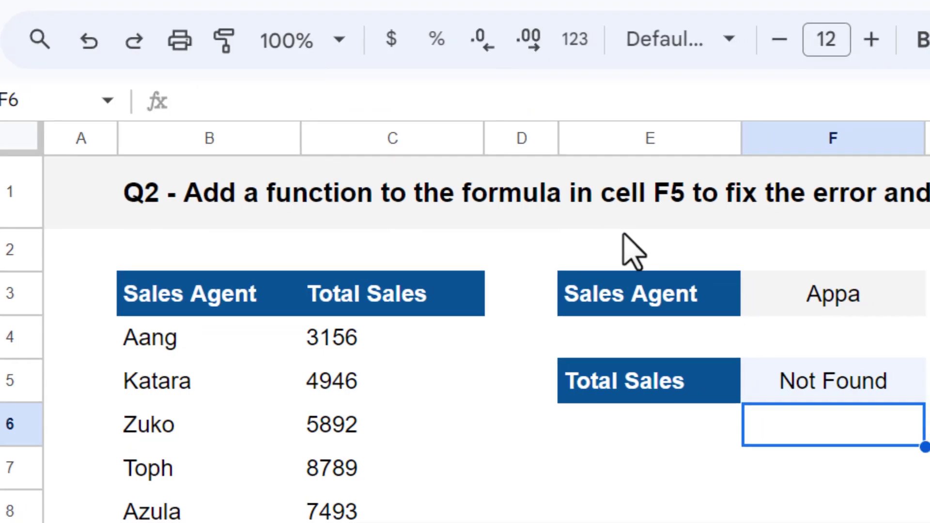
{"action": "left_click", "coordinate": [700, 373]}
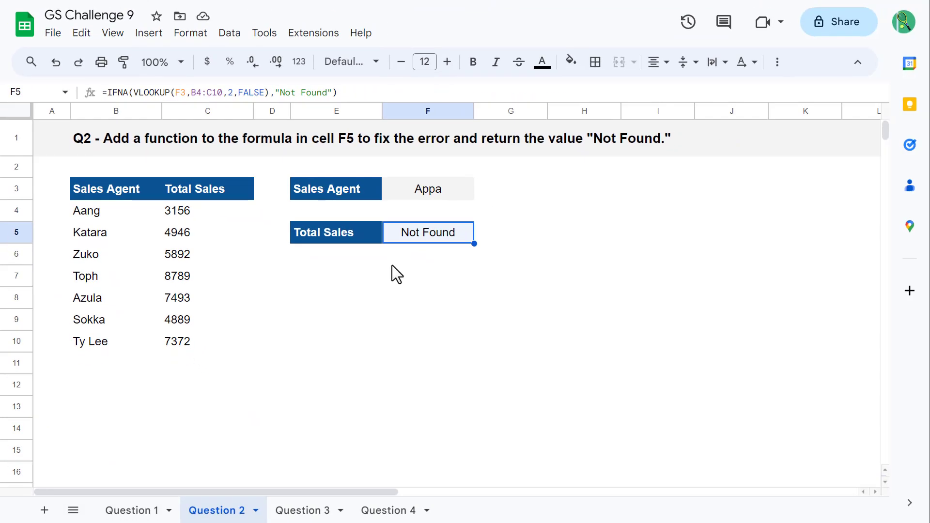
Open the Question 3 sheet and try the Metric options in F3, switching to Maximum and back to Minimum.
{"action": "left_click", "coordinate": [327, 515]}
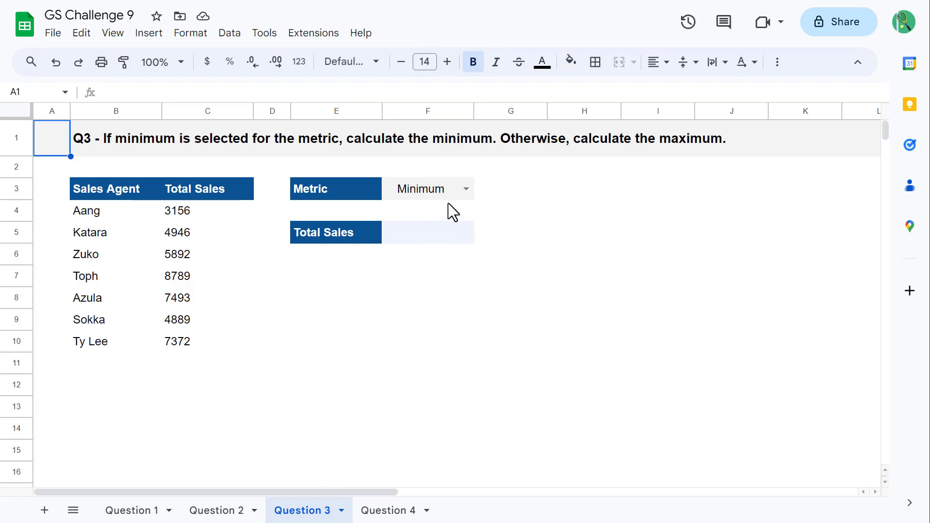
{"action": "left_click", "coordinate": [466, 189]}
{"action": "left_click", "coordinate": [434, 210]}
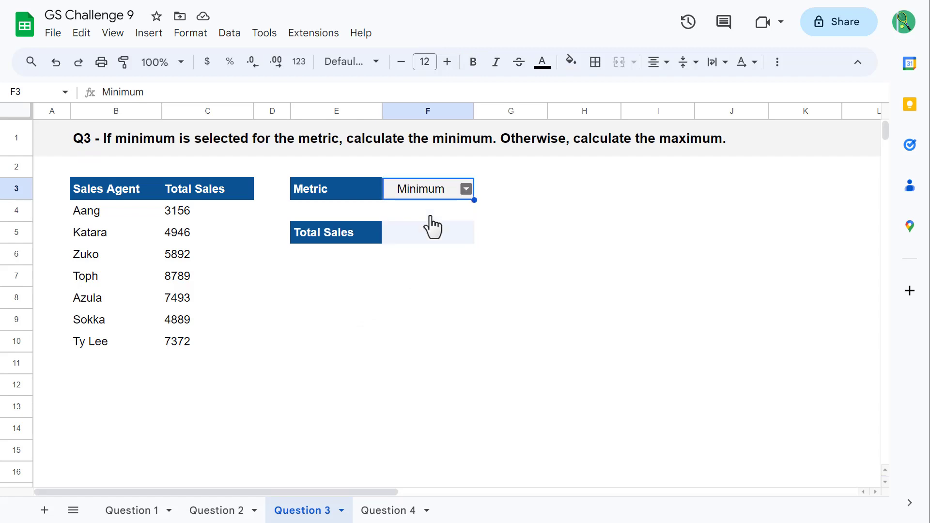
{"action": "left_click", "coordinate": [467, 189]}
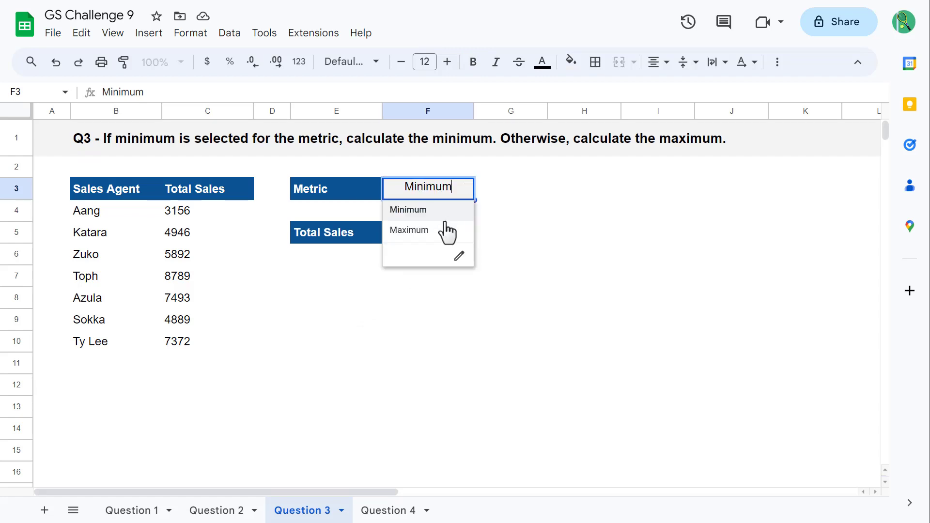
{"action": "left_click", "coordinate": [439, 232]}
{"action": "left_click", "coordinate": [469, 190]}
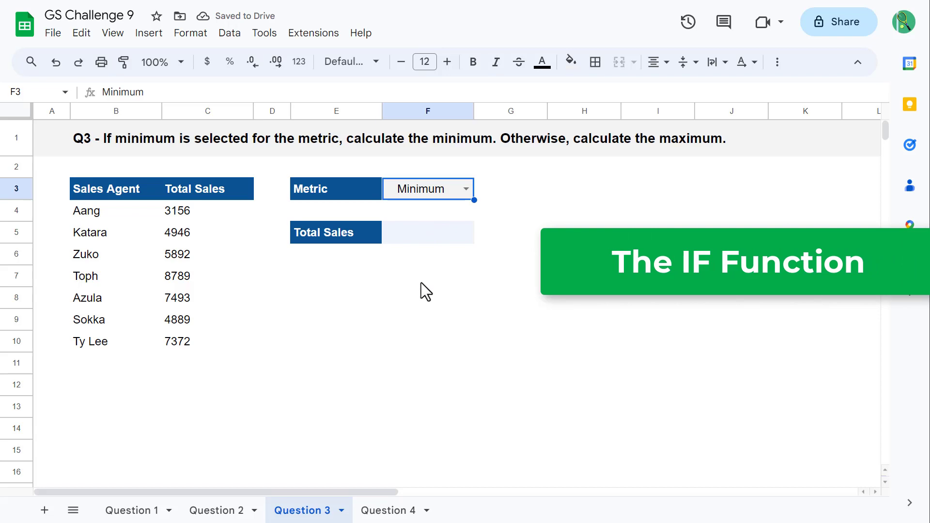
Start an IF formula in the Total Sales cell F5 with the condition F3="Minimum".
{"action": "left_click", "coordinate": [433, 234]}
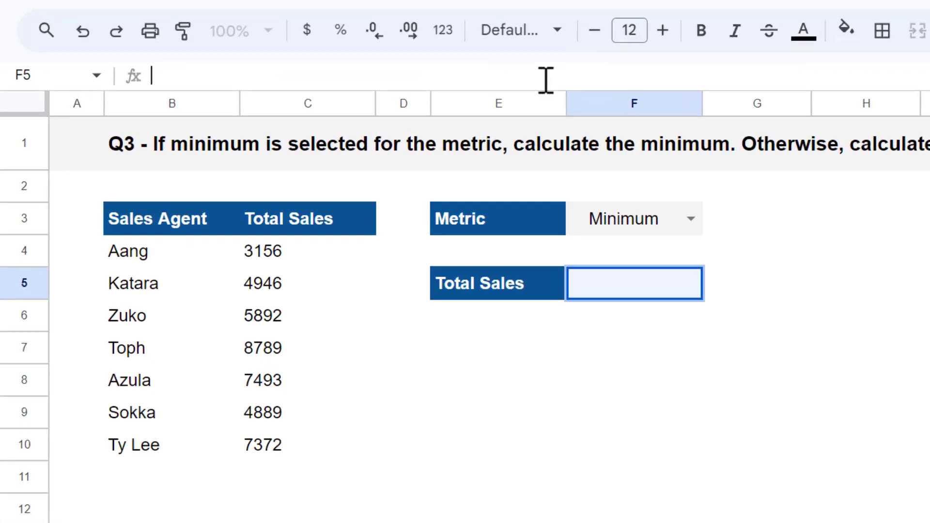
{"action": "type", "text": "="}
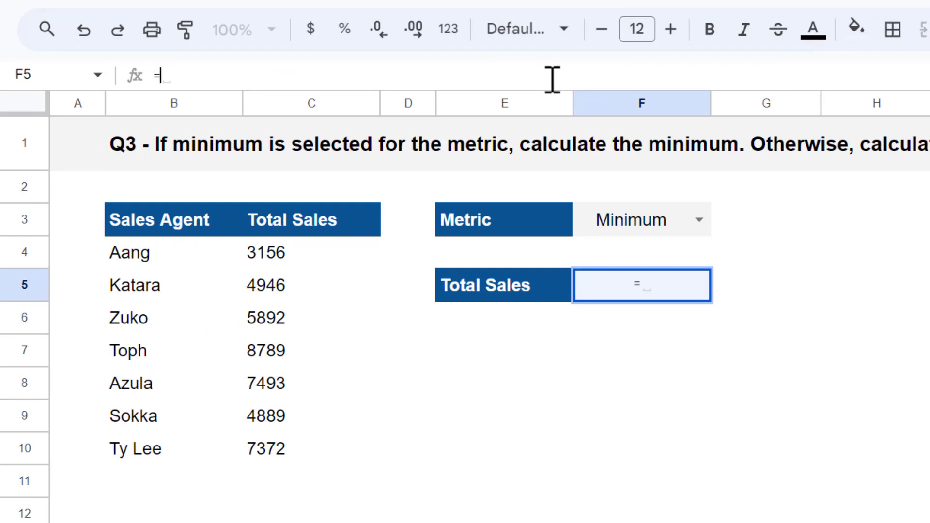
{"action": "type", "text": "i"}
{"action": "key", "text": "Tab"}
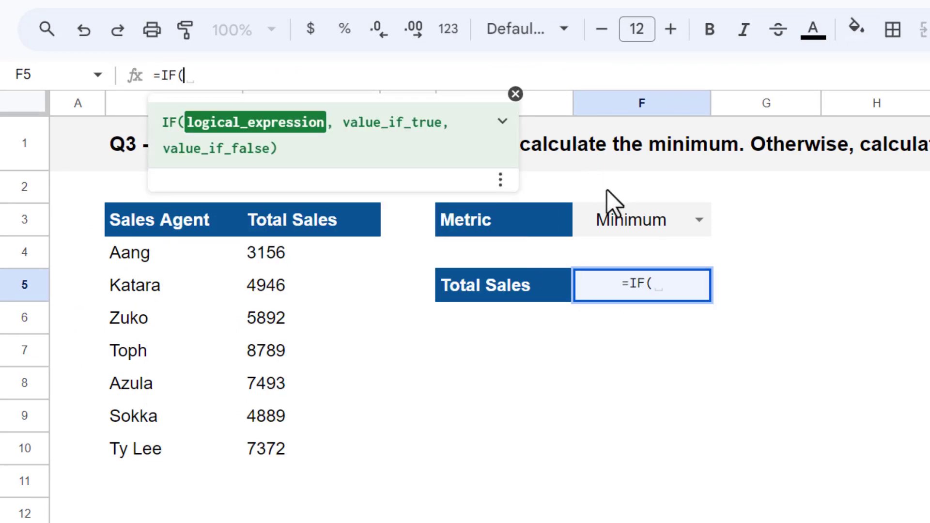
{"action": "left_click", "coordinate": [614, 218]}
{"action": "type", "text": "="}
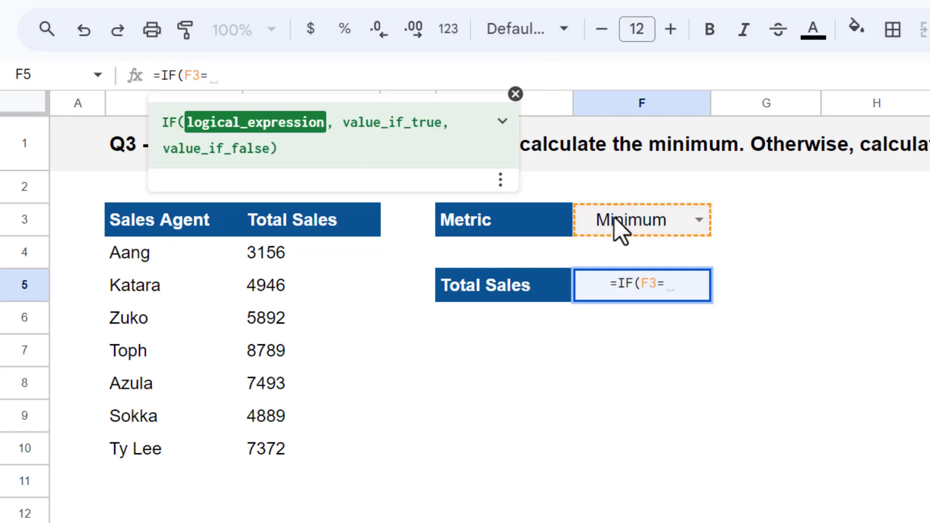
{"action": "type", "text": "\"Minimu"}
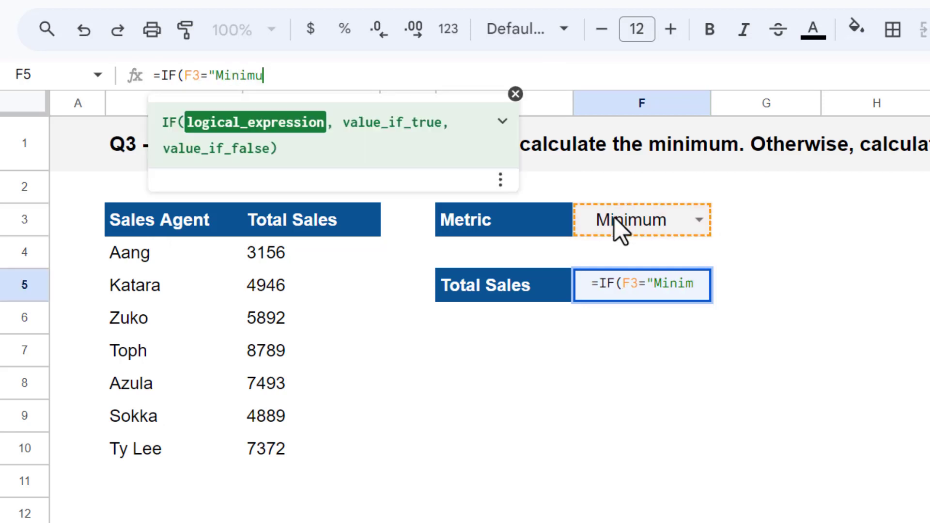
{"action": "type", "text": "m\", "}
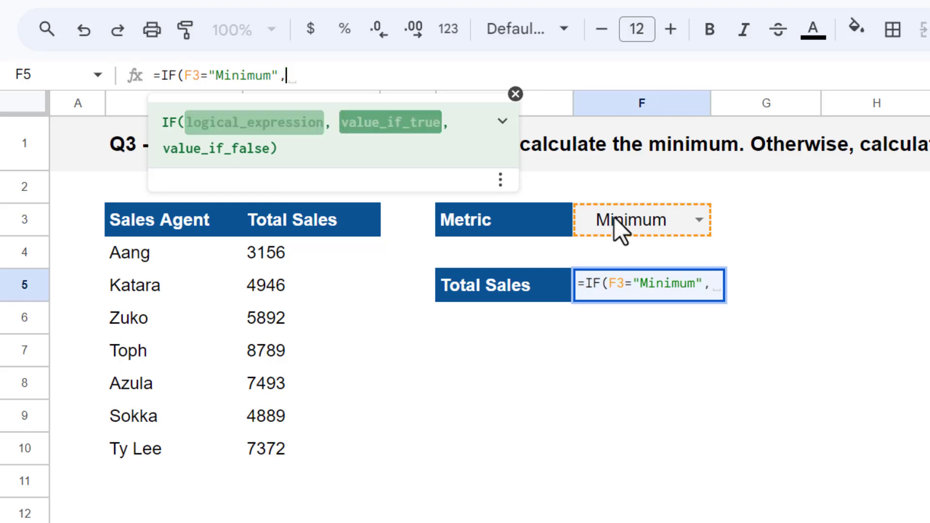
Complete the IF formula in F5 with MIN(C4:C10) as the true value and MAX(C4:C10) as the false value.
{"action": "type", "text": "min("}
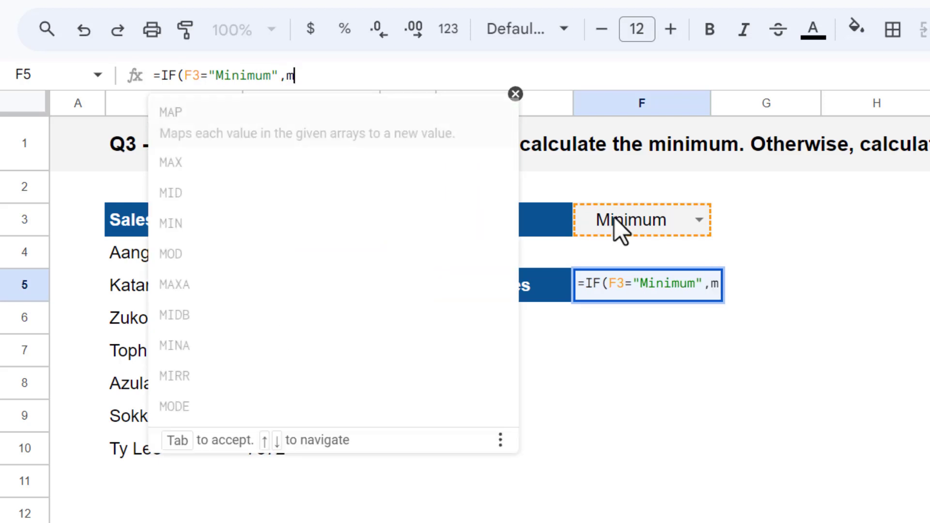
{"action": "left_click_drag", "start_coordinate": [321, 250], "coordinate": [335, 440]}
{"action": "type", "text": ")"}
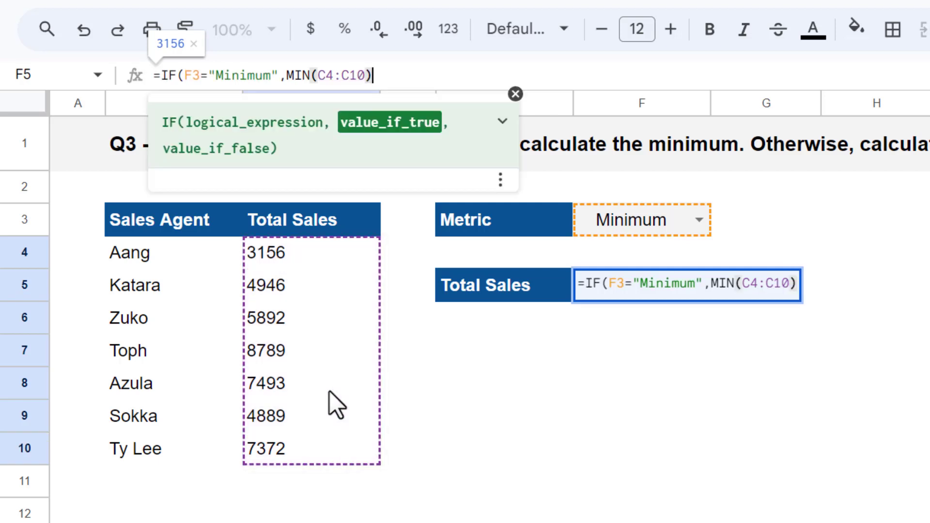
{"action": "type", "text": ","}
{"action": "type", "text": "max("}
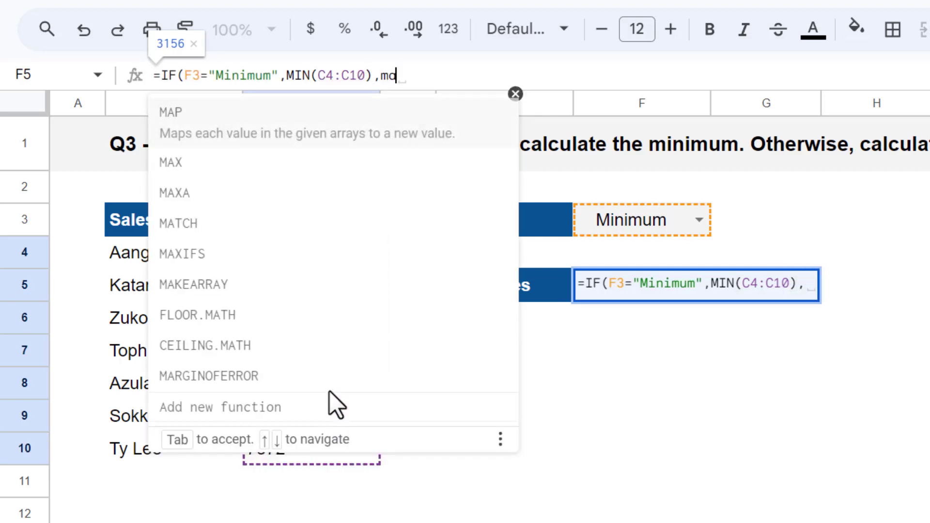
{"action": "mouse_move", "coordinate": [299, 256]}
{"action": "left_mouse_down"}
{"action": "mouse_move", "coordinate": [295, 453]}
{"action": "mouse_move", "coordinate": [298, 443]}
{"action": "left_mouse_up"}
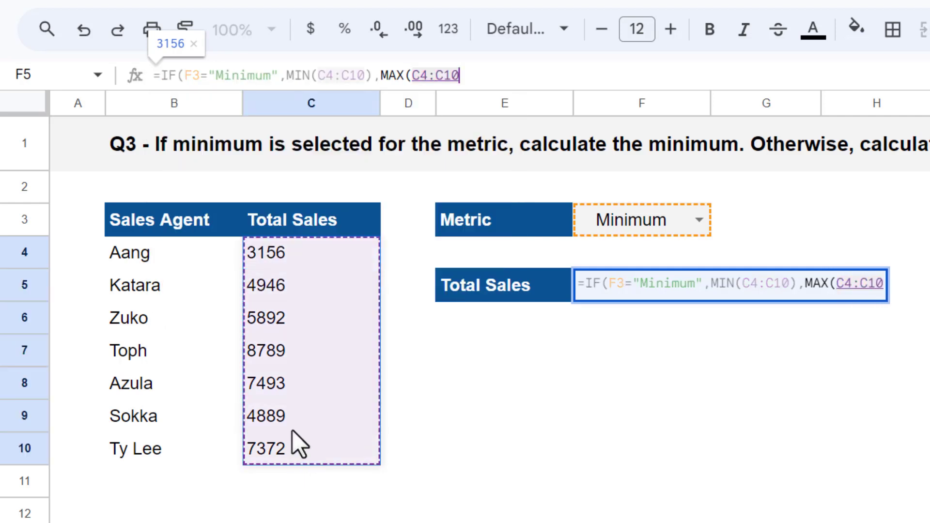
{"action": "type", "text": "))"}
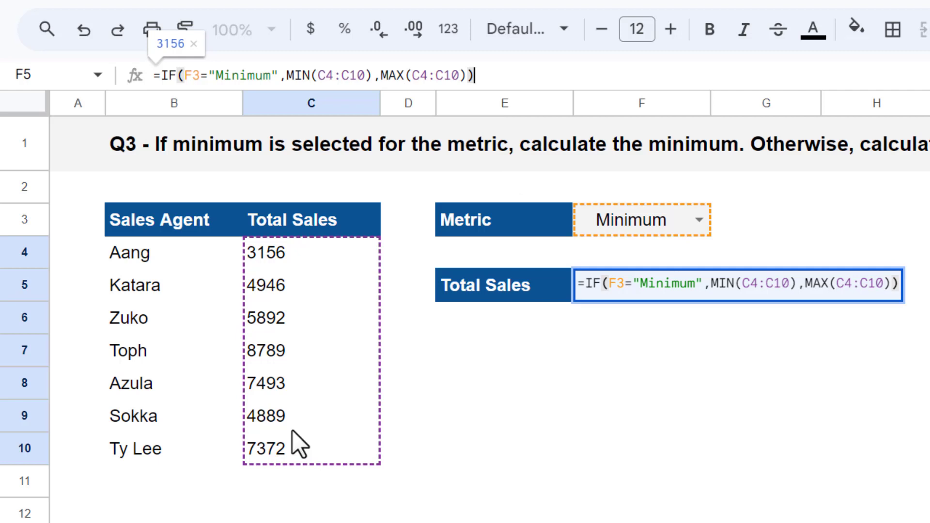
{"action": "key", "text": "Return"}
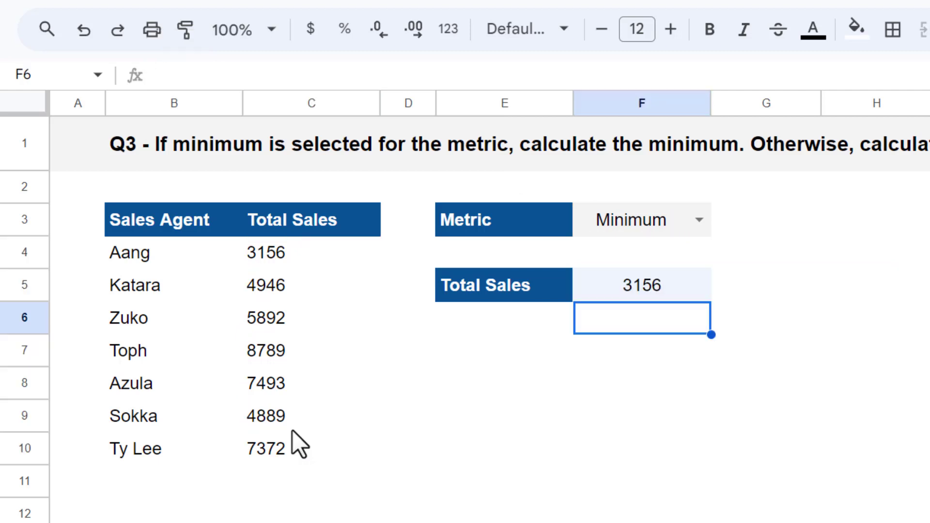
Test the Total Sales formula in F5 by switching the Metric in F3 to Maximum.
{"action": "left_click", "coordinate": [616, 280]}
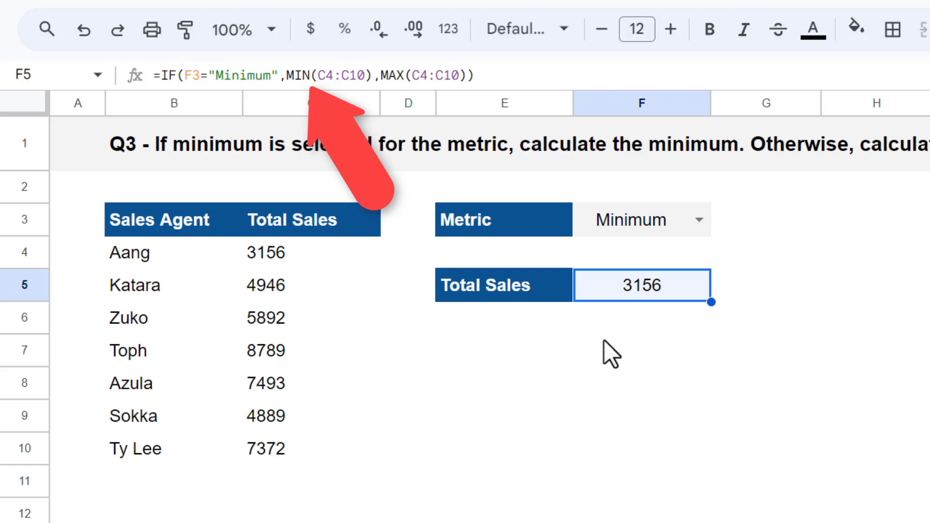
{"action": "left_click", "coordinate": [702, 220]}
{"action": "left_click", "coordinate": [678, 275]}
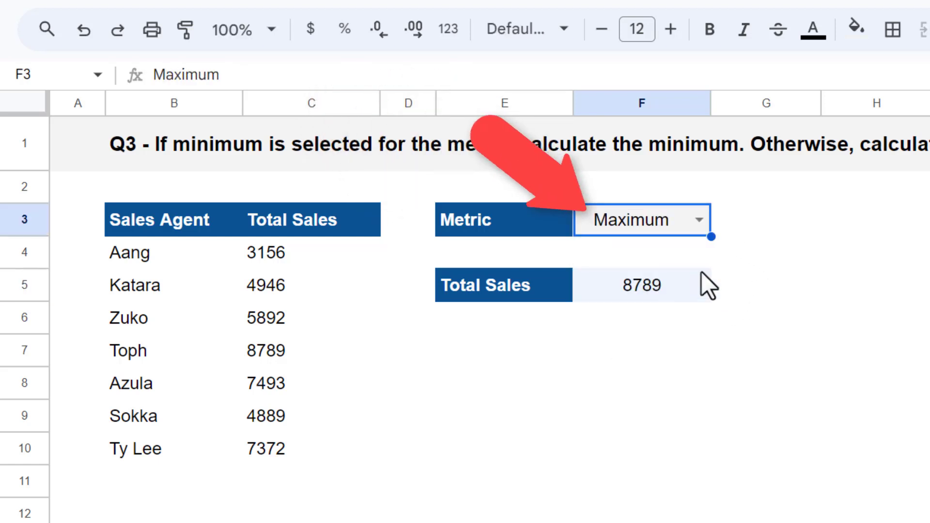
{"action": "left_click", "coordinate": [655, 293]}
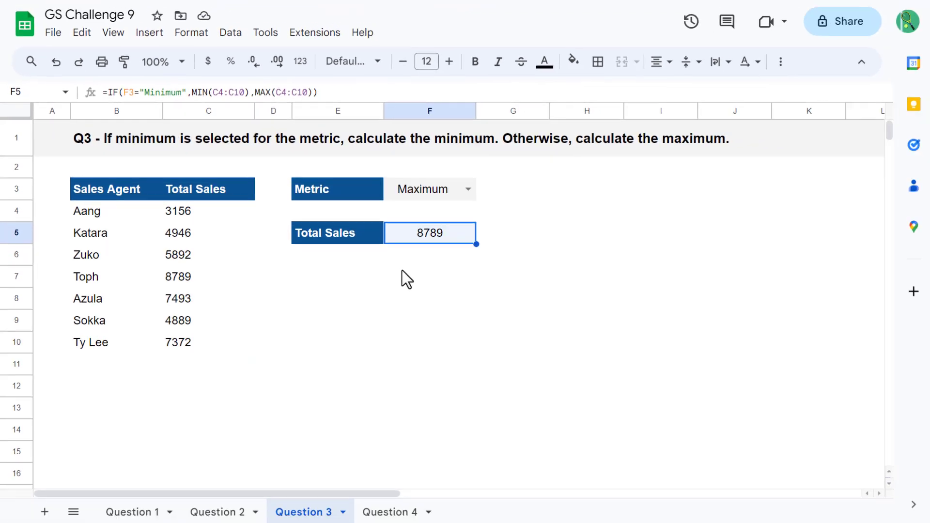
Open the Question 4 sheet and try the Metric options in F3, choosing Average and finally Count.
{"action": "left_click", "coordinate": [415, 515]}
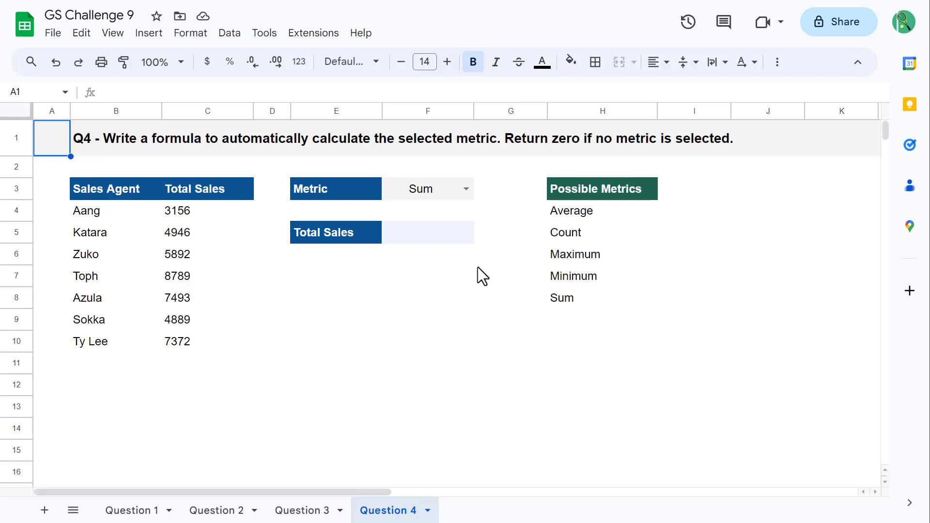
{"action": "left_click", "coordinate": [466, 189]}
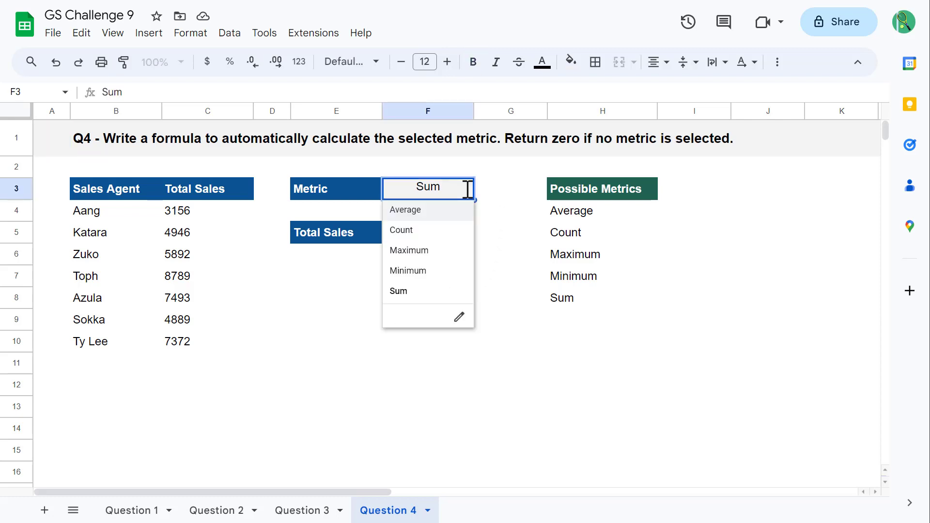
{"action": "left_click", "coordinate": [430, 211]}
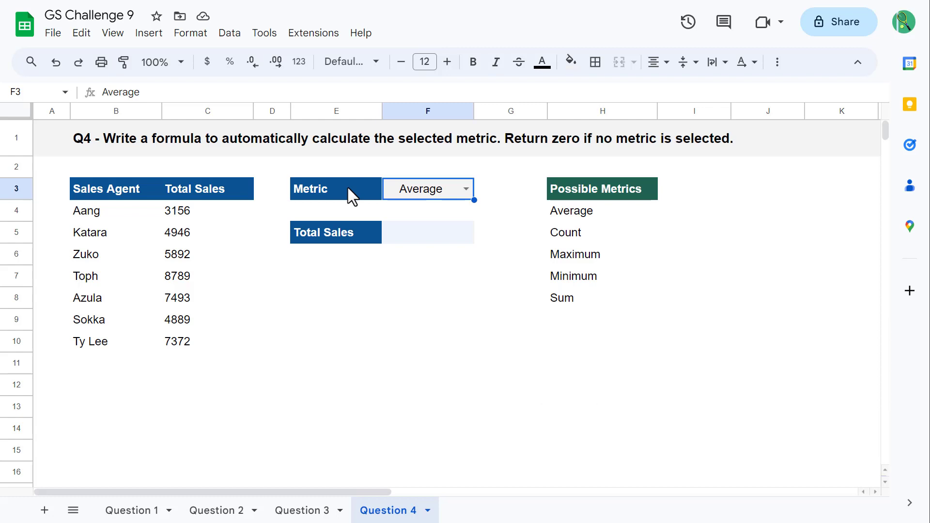
{"action": "left_click", "coordinate": [466, 190]}
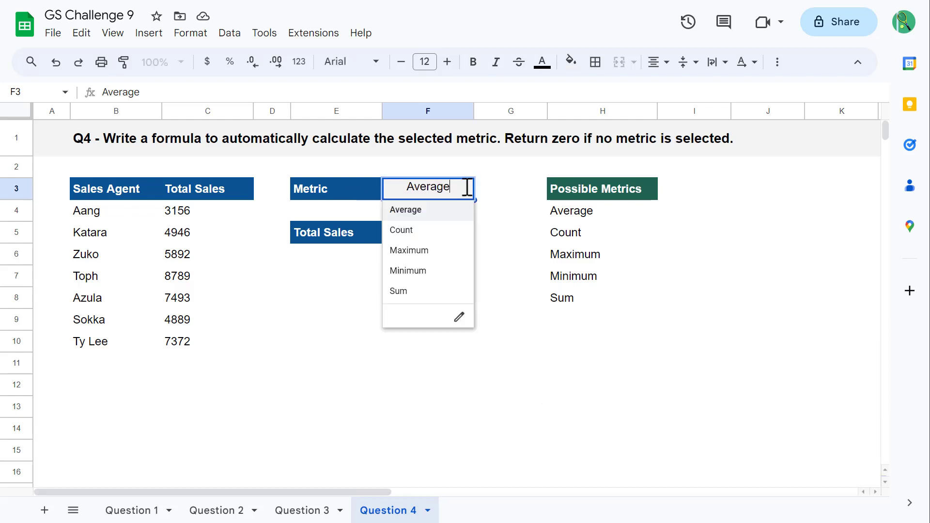
{"action": "left_click", "coordinate": [439, 232]}
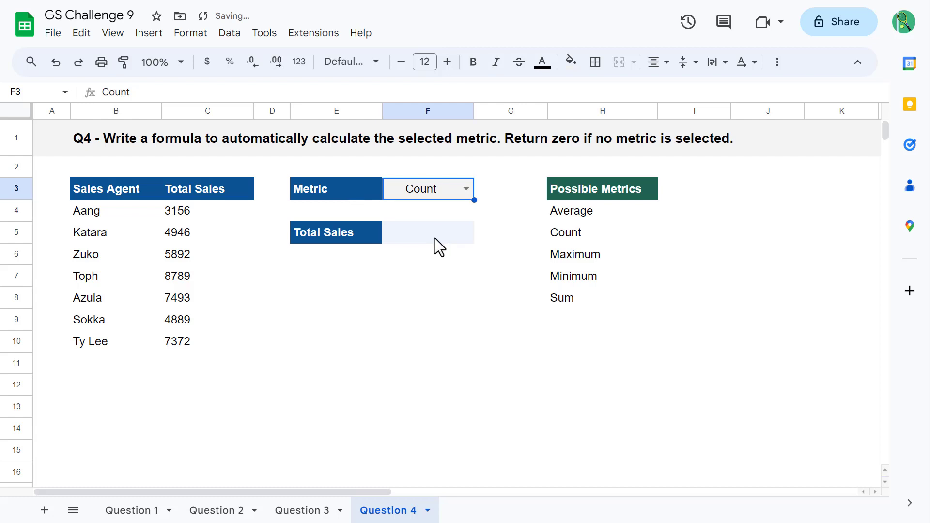
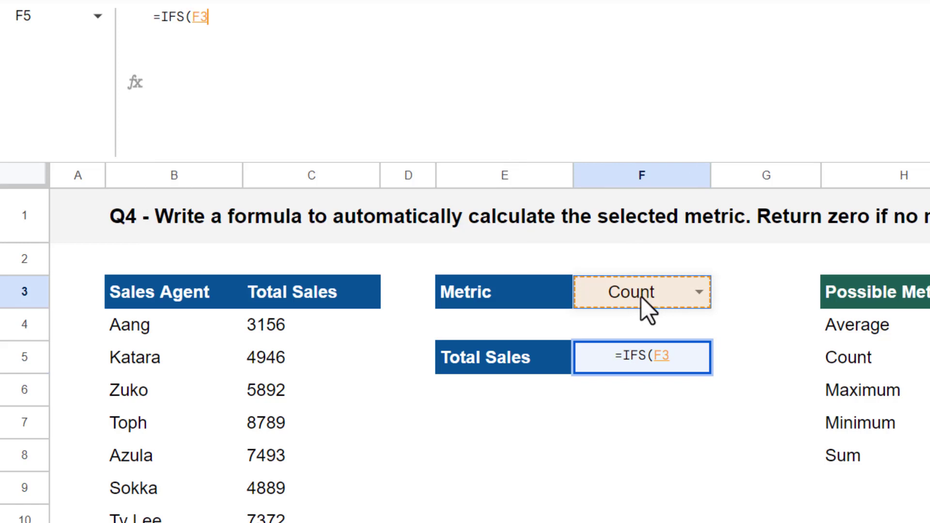
In the F5 IFS formula, add the first condition F3=H4 with the value AVERAGE(C4:C10), followed by a line break.
{"action": "type", "text": "="}
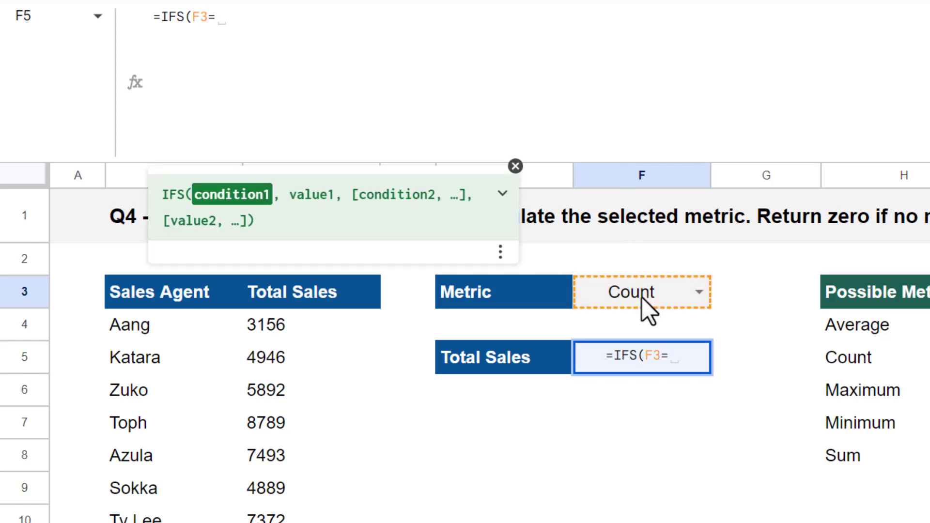
{"action": "left_click", "coordinate": [903, 324]}
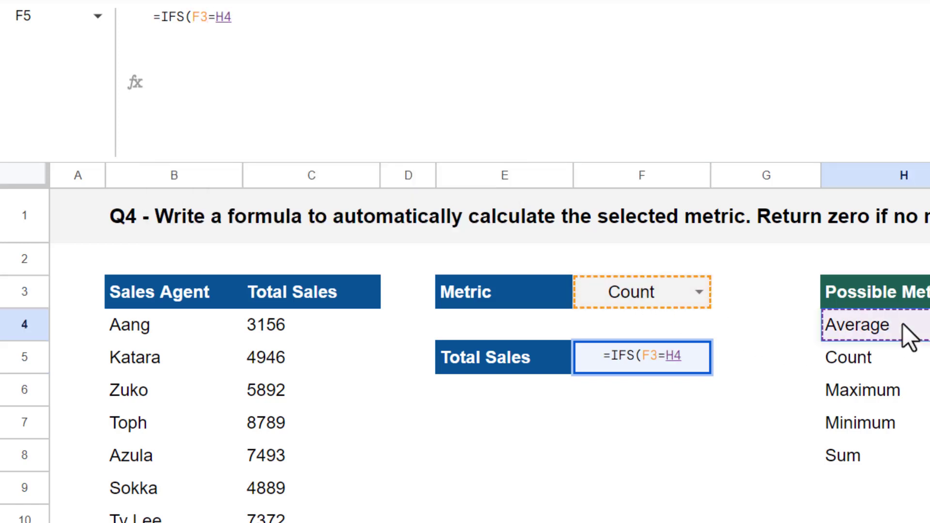
{"action": "type", "text": ","}
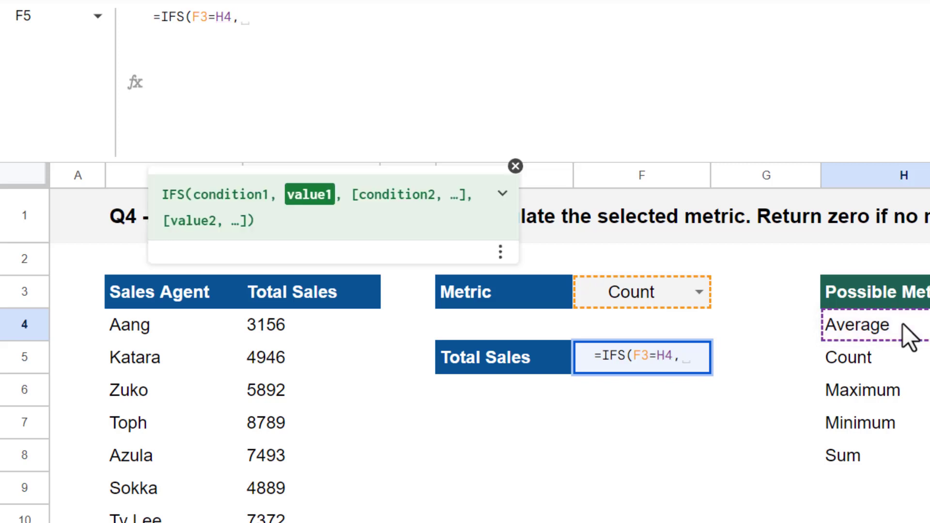
{"action": "type", "text": "aver"}
{"action": "key", "text": "Tab"}
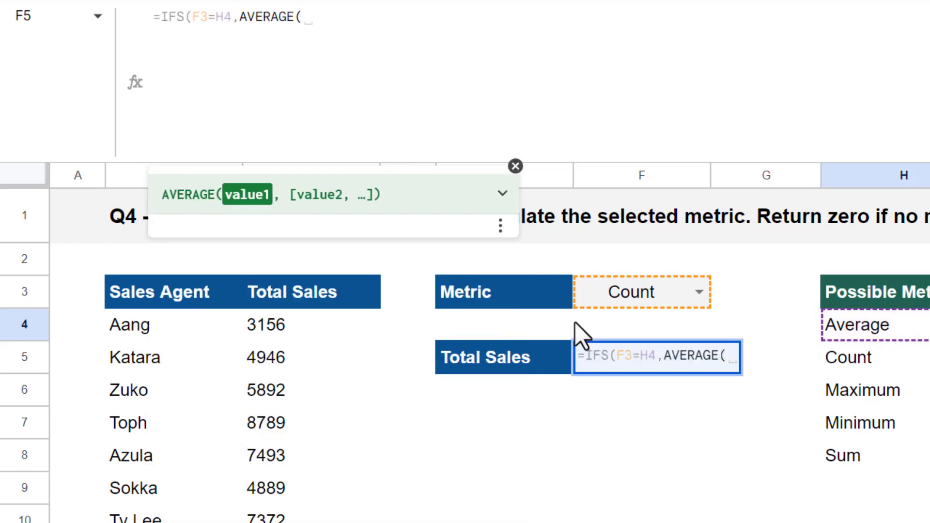
{"action": "left_click_drag", "start_coordinate": [334, 330], "coordinate": [327, 509]}
{"action": "type", "text": ")"}
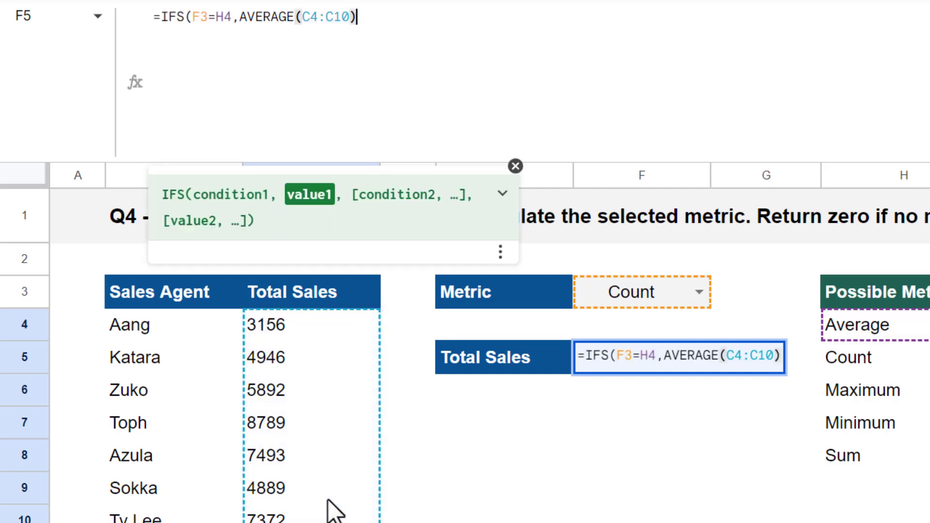
{"action": "type", "text": ","}
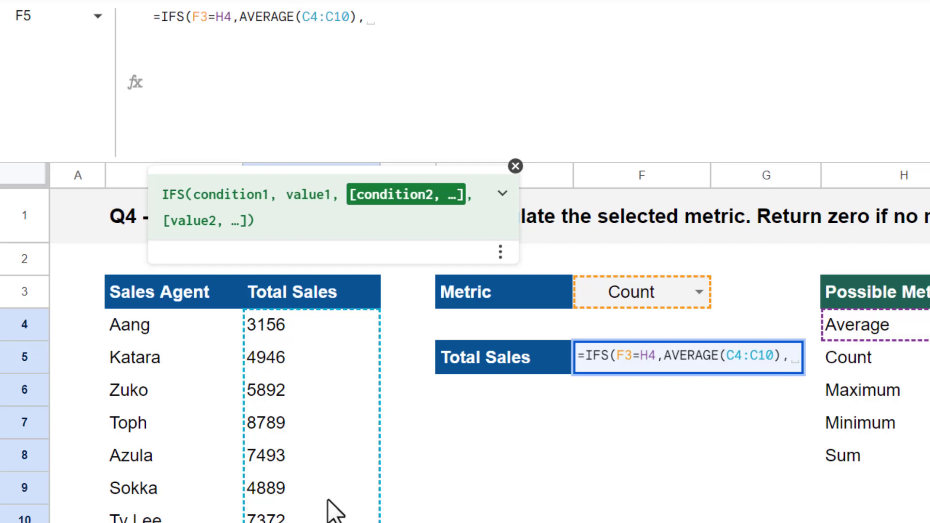
{"action": "key", "text": "alt+Return"}
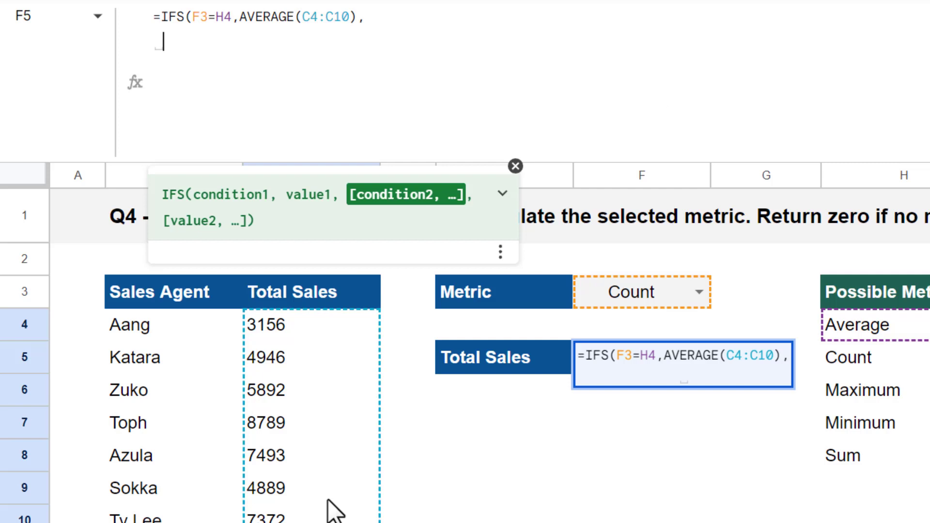
Add a second IFS condition, F3=H5, with the value COUNT(C4:C10), and start a new formula line.
{"action": "left_click", "coordinate": [639, 295]}
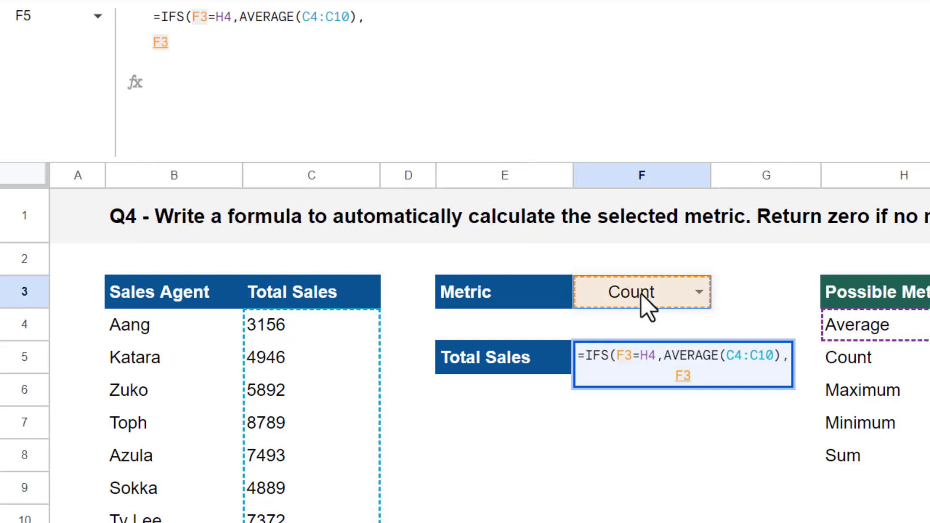
{"action": "type", "text": "="}
{"action": "left_click", "coordinate": [845, 363]}
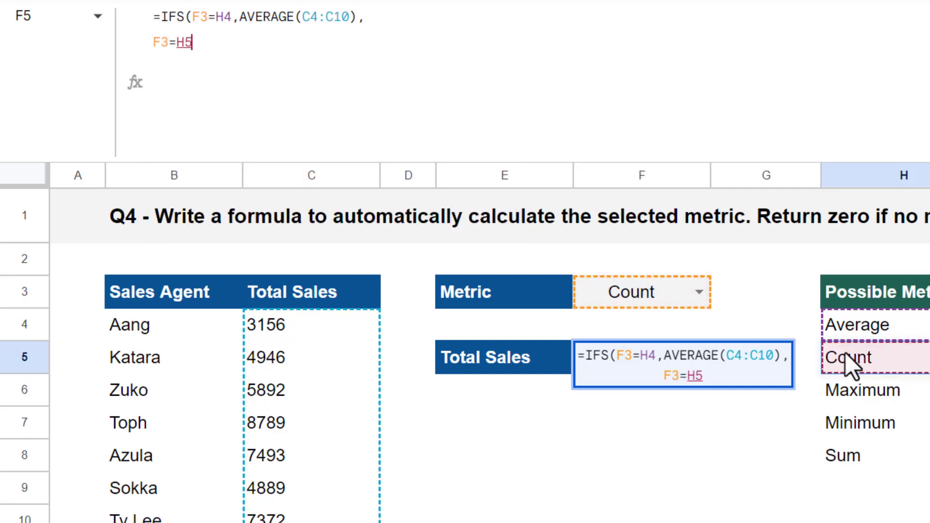
{"action": "type", "text": ","}
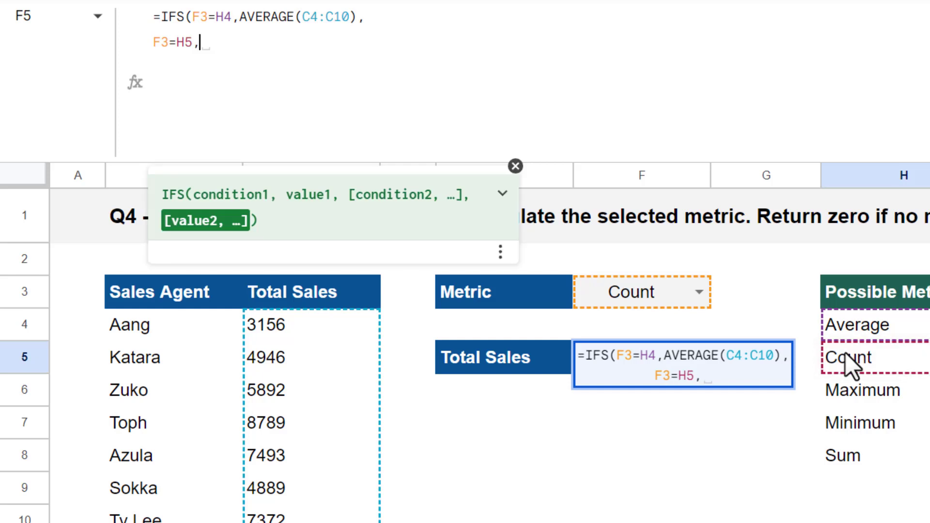
{"action": "type", "text": "coun"}
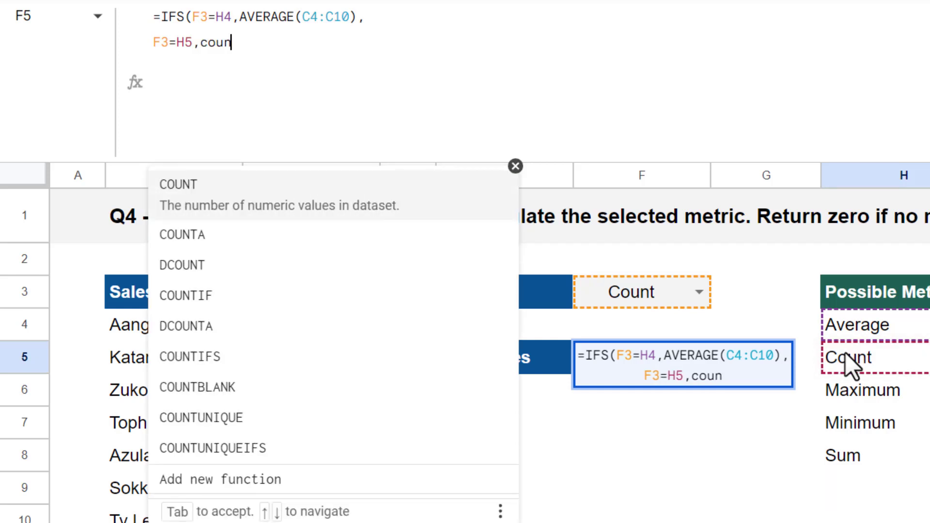
{"action": "key", "text": "Tab"}
{"action": "left_click_drag", "start_coordinate": [361, 325], "coordinate": [339, 473]}
{"action": "type", "text": ")"}
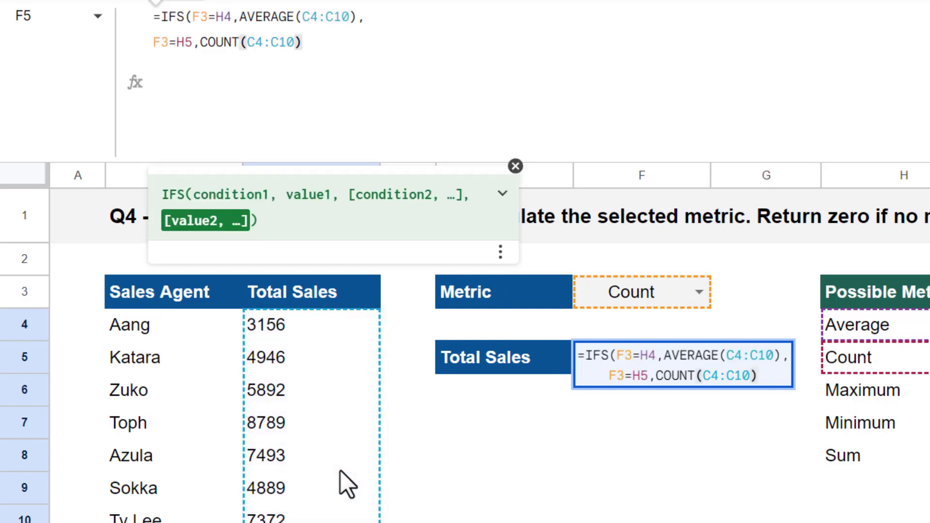
{"action": "type", "text": ","}
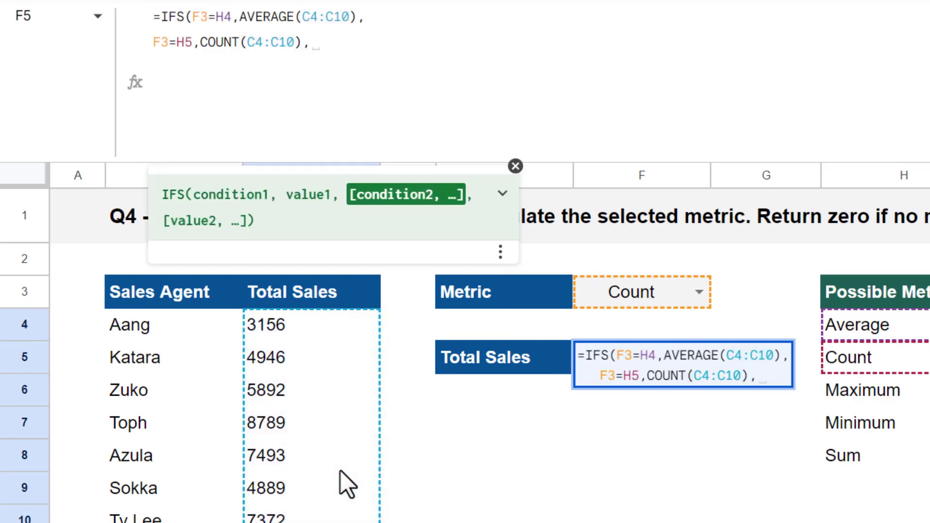
{"action": "key", "text": "ctrl+Return"}
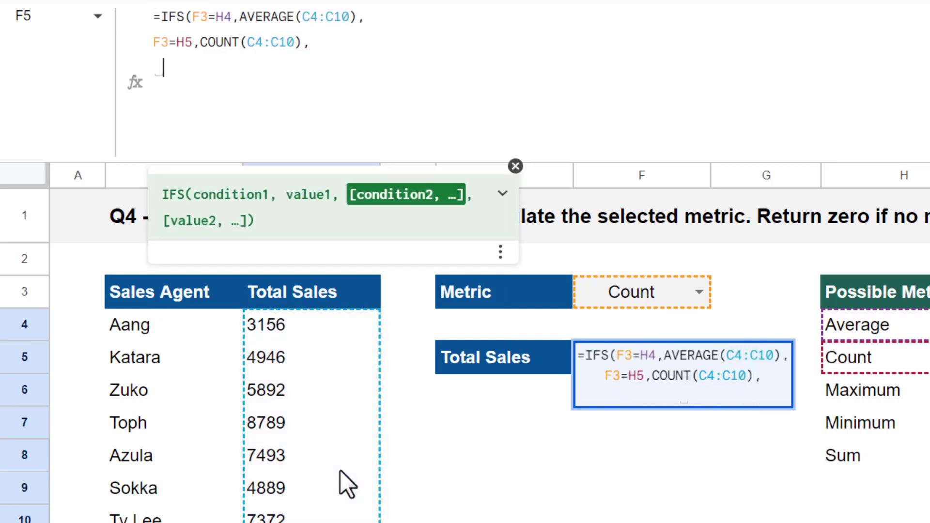
Add a third IFS condition, F3=H6, with the value MAX(C4:C10), and begin another formula line.
{"action": "type", "text": "F"}
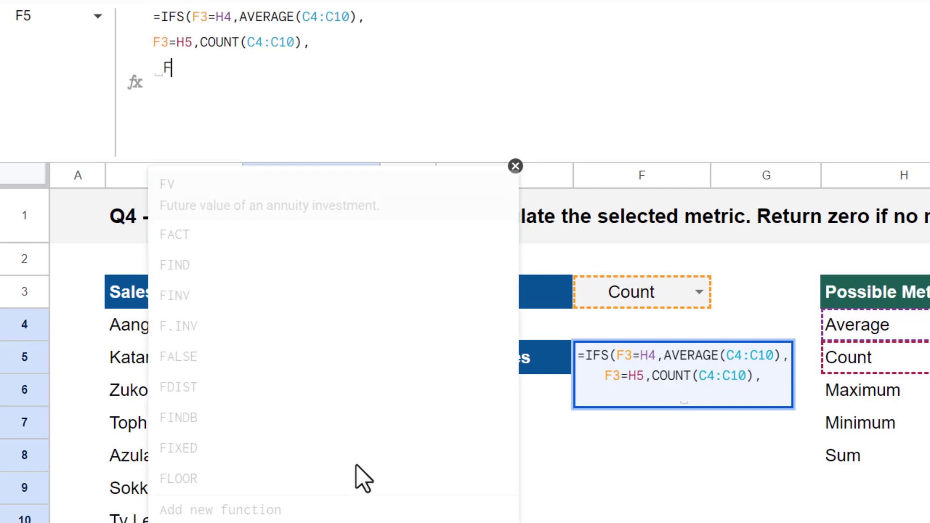
{"action": "type", "text": "3=H6"}
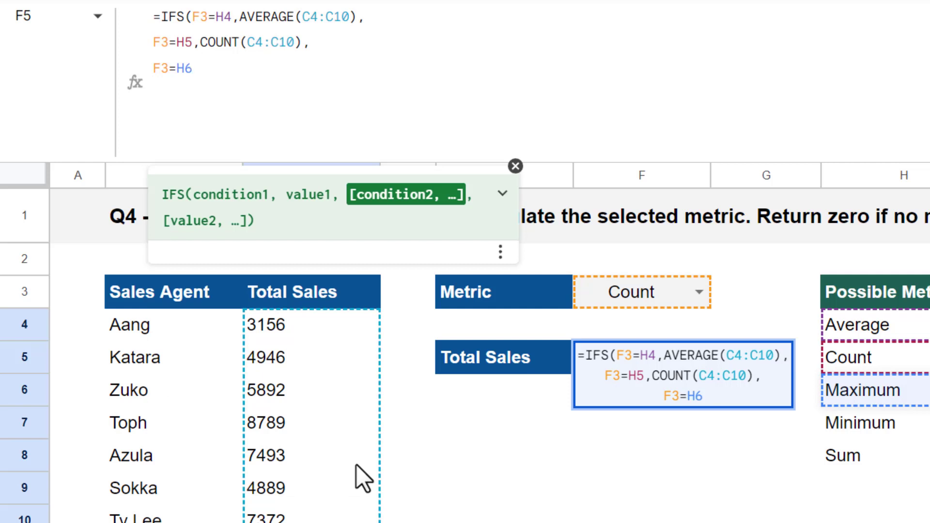
{"action": "type", "text": ",max"}
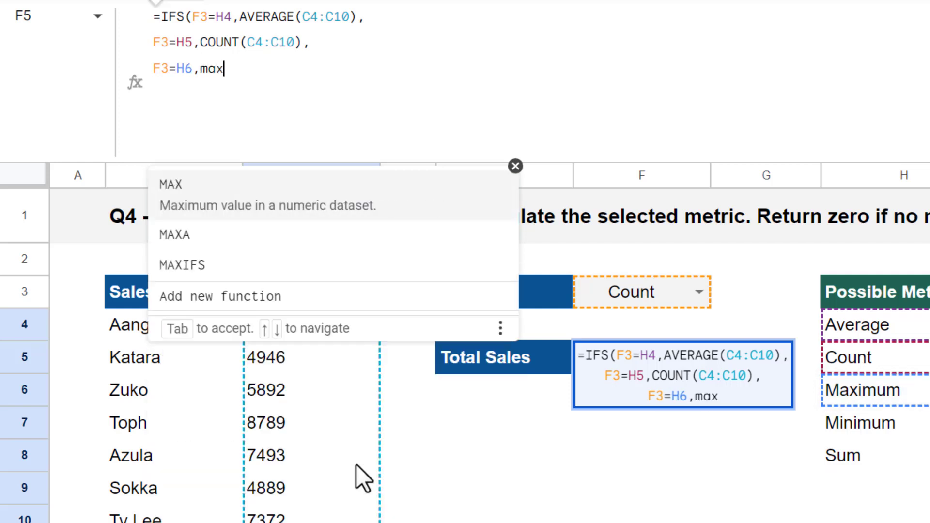
{"action": "key", "text": "Tab"}
{"action": "left_click_drag", "start_coordinate": [346, 329], "coordinate": [314, 510]}
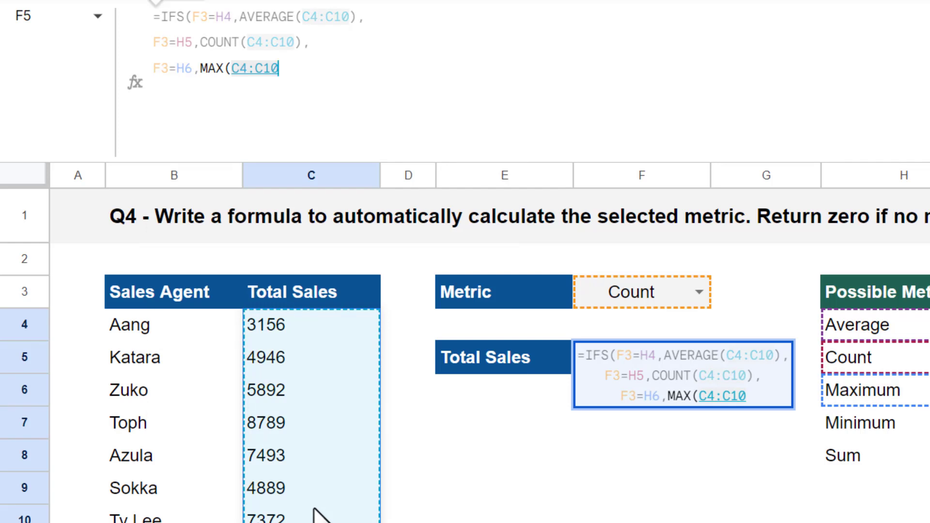
{"action": "type", "text": ")"}
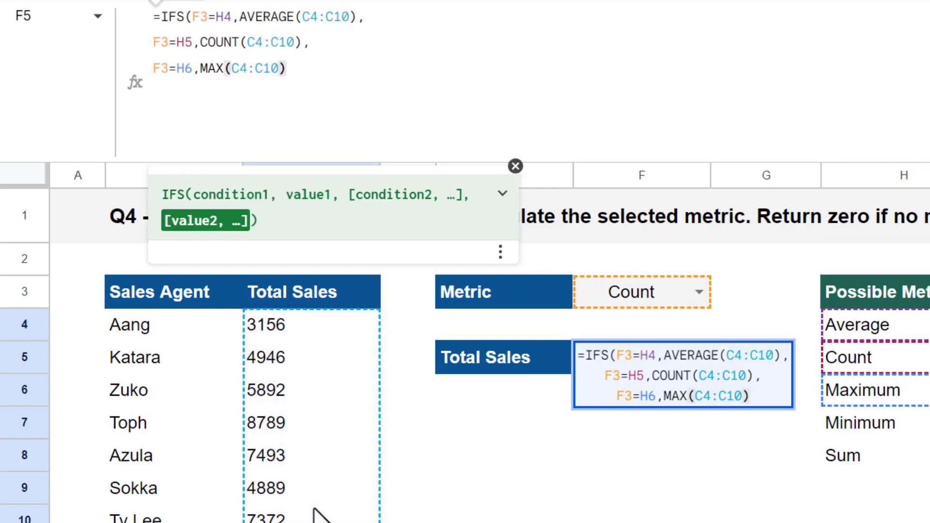
{"action": "type", "text": ","}
{"action": "key", "text": "ctrl+Return"}
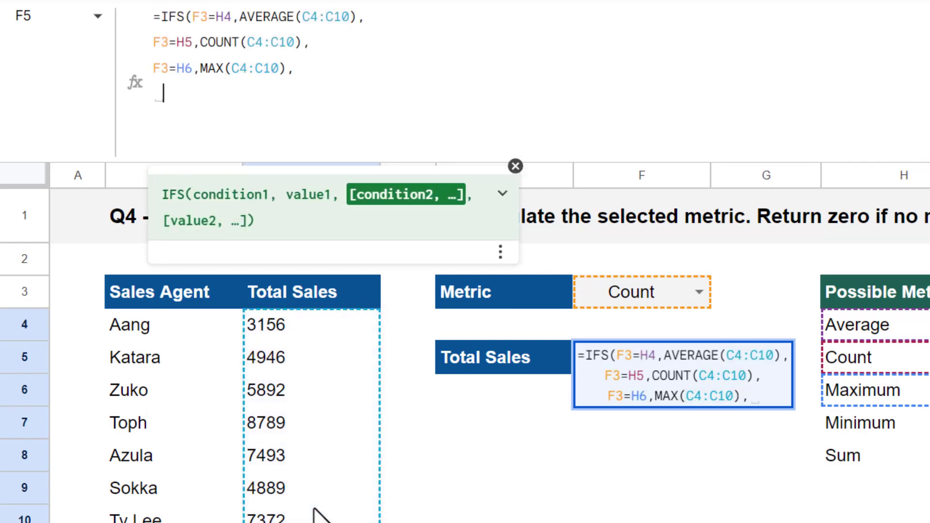
Add a fourth IFS condition, F3=H7, with the value MIN(C4:C10), and start another formula line.
{"action": "type", "text": "F3"}
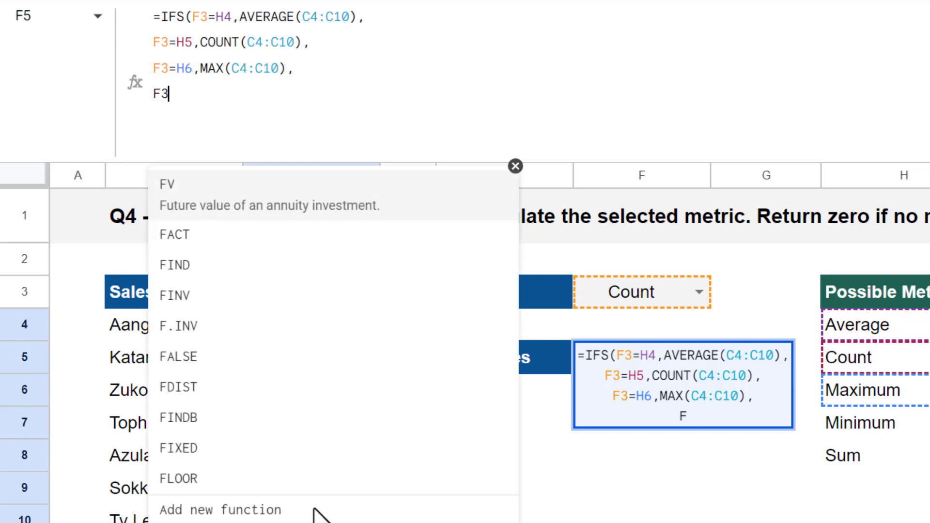
{"action": "type", "text": "="}
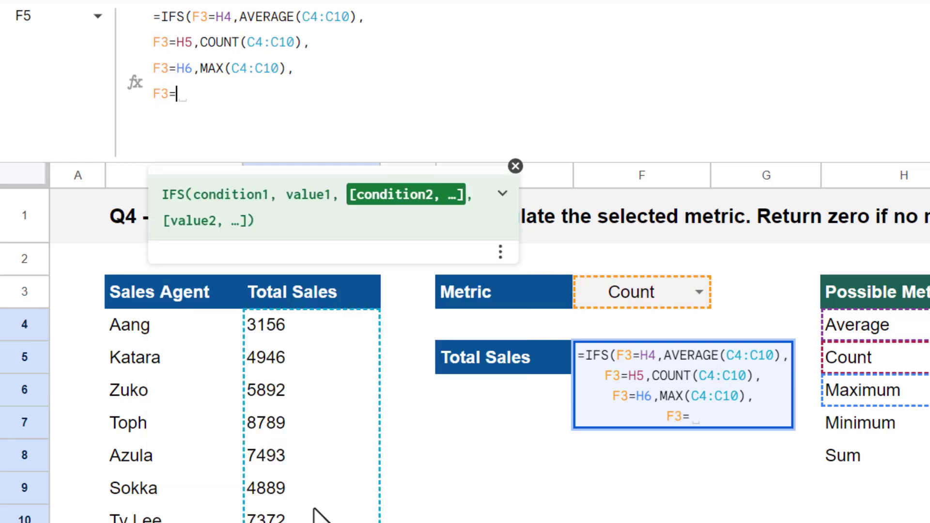
{"action": "type", "text": "H7"}
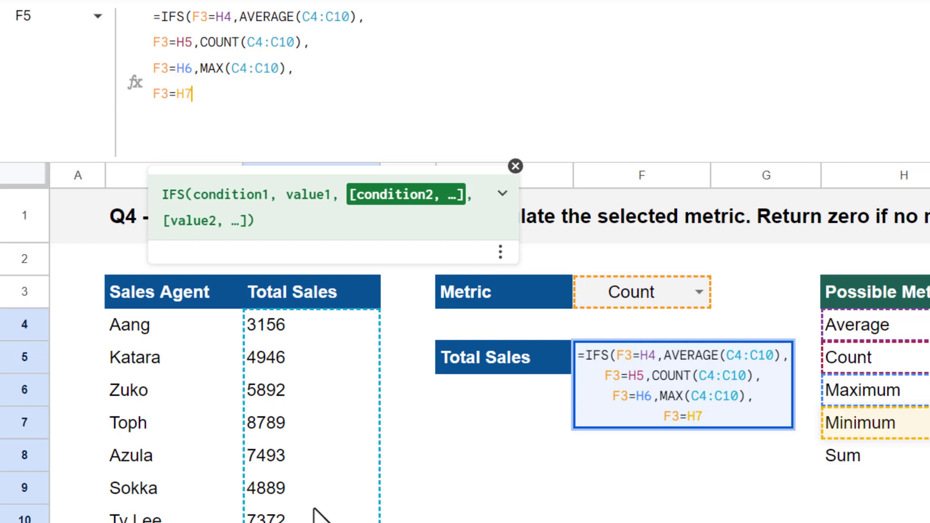
{"action": "type", "text": ",min"}
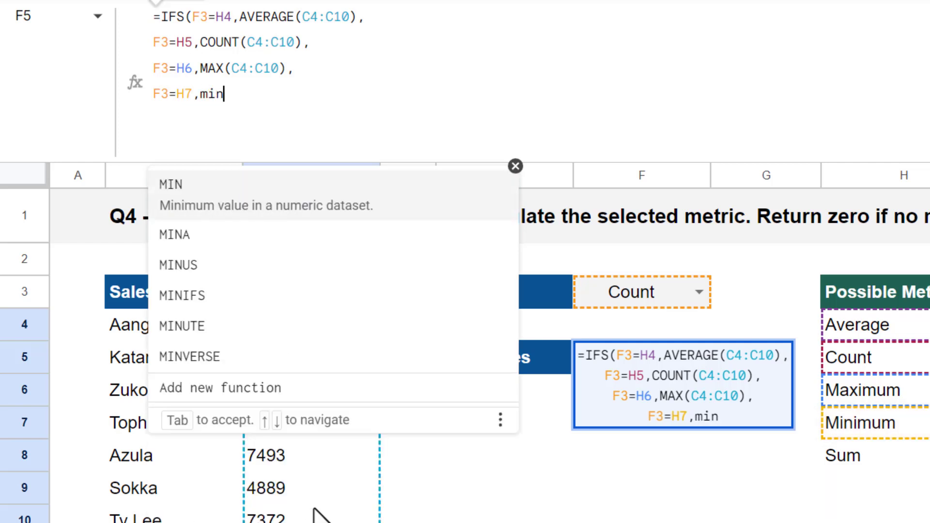
{"action": "key", "text": "Tab"}
{"action": "left_click_drag", "start_coordinate": [312, 325], "coordinate": [312, 514]}
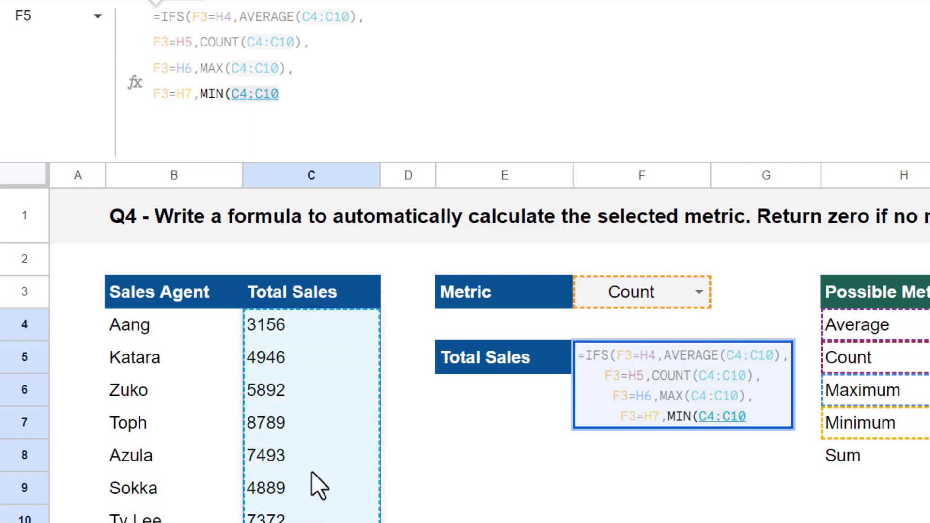
{"action": "type", "text": ")"}
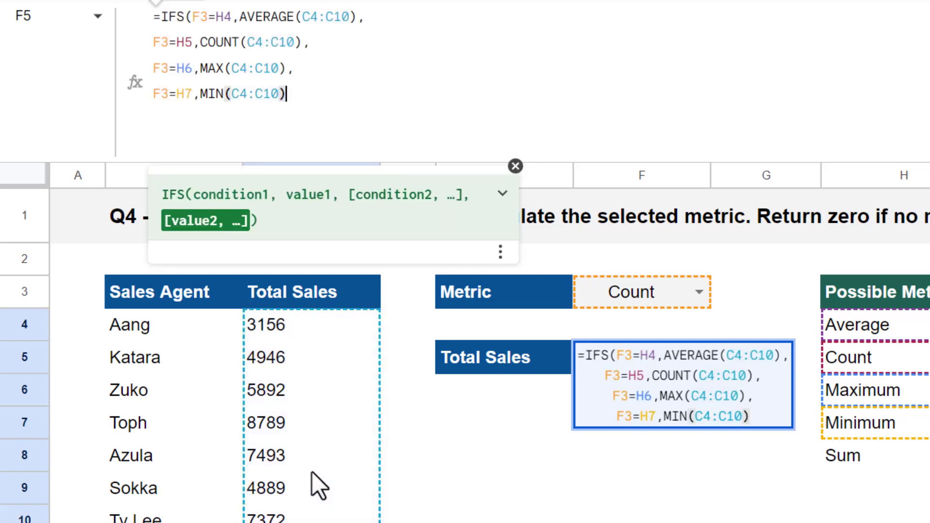
{"action": "type", "text": ","}
{"action": "key", "text": "ctrl+Return"}
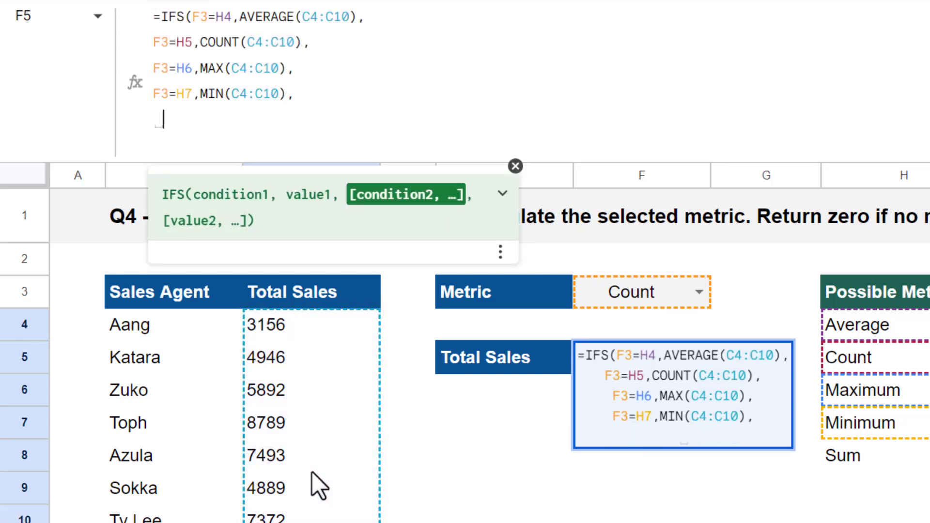
Add a fifth IFS condition, F3=H8, with the value SUM(C4:C10), followed by a comma.
{"action": "type", "text": "F"}
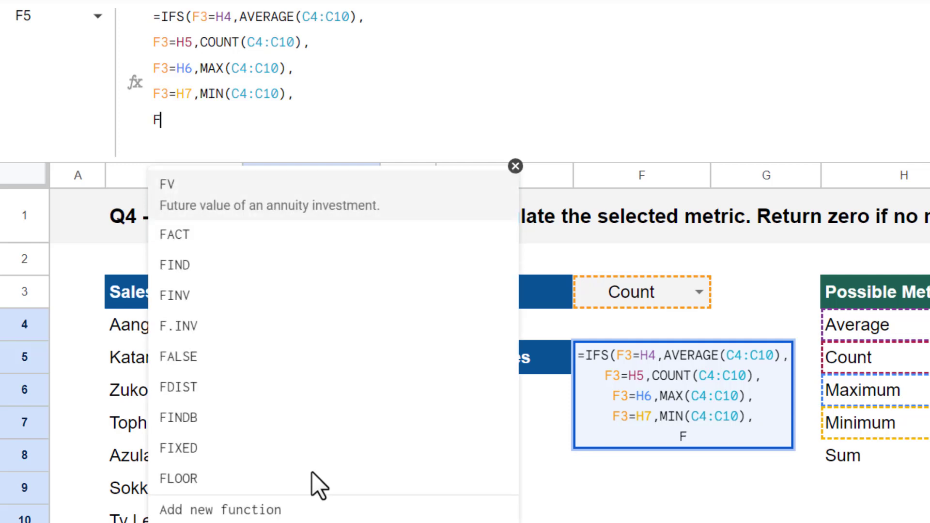
{"action": "type", "text": "3="}
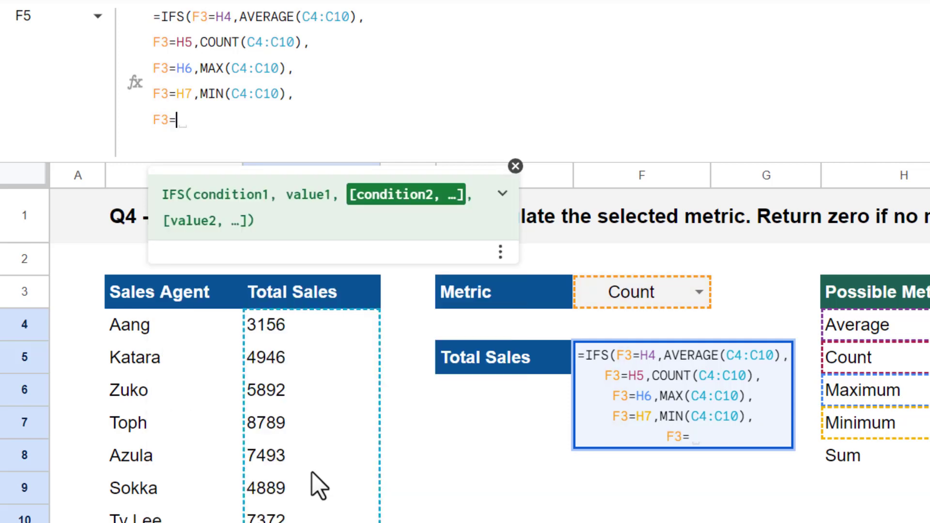
{"action": "type", "text": "H8"}
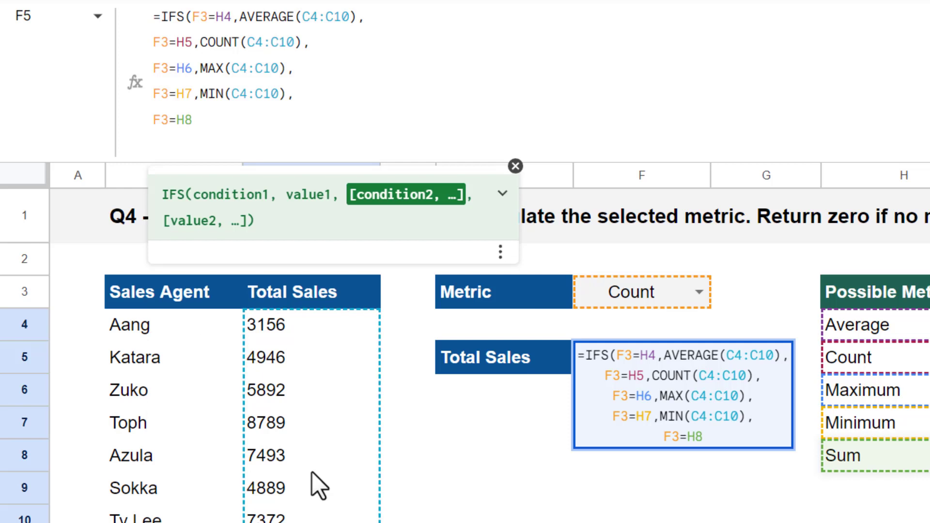
{"action": "type", "text": ",sum"}
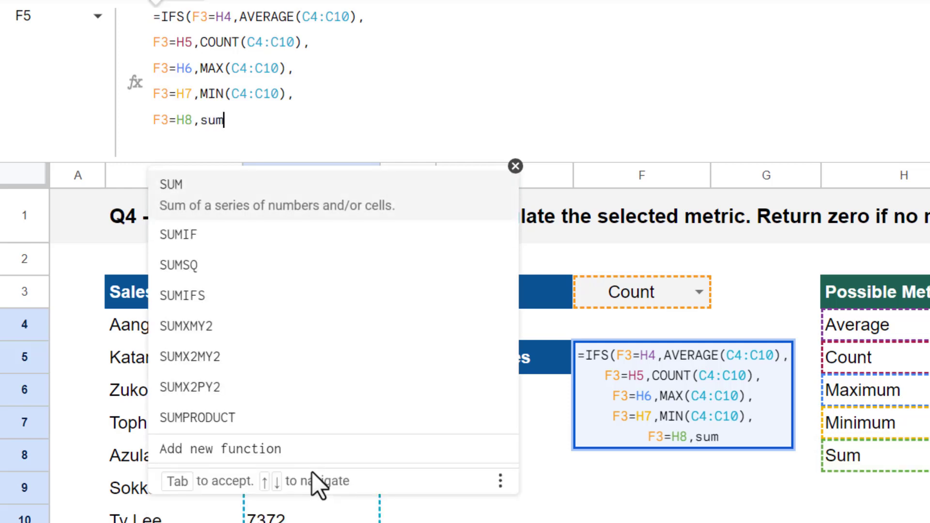
{"action": "key", "text": "Tab"}
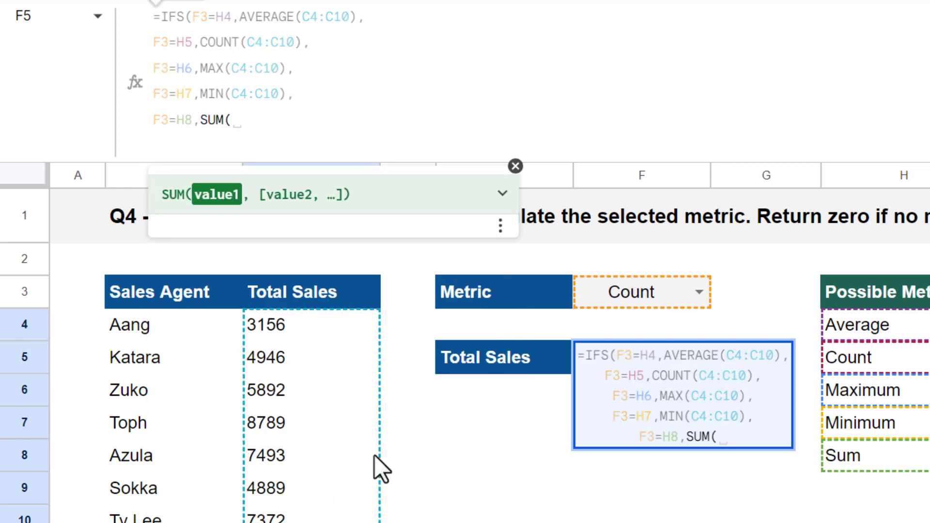
{"action": "left_click_drag", "start_coordinate": [319, 330], "coordinate": [317, 516]}
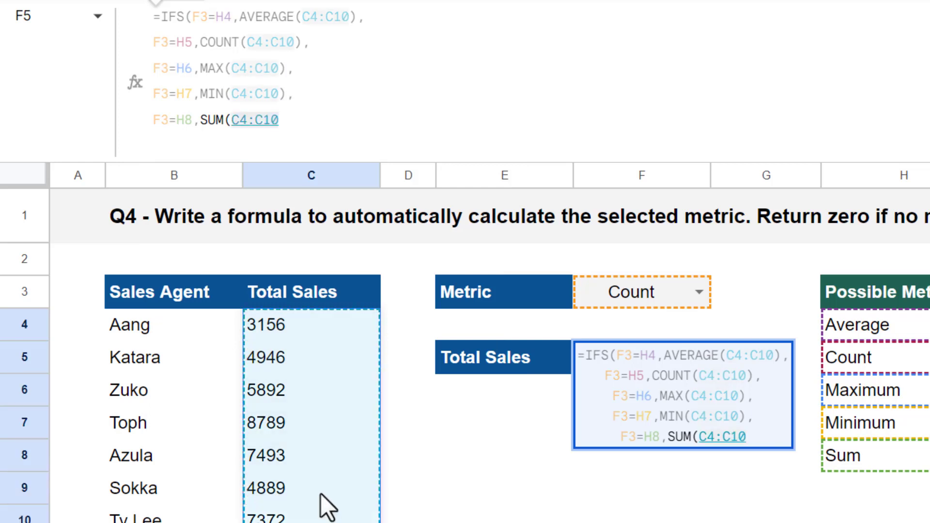
{"action": "type", "text": ")"}
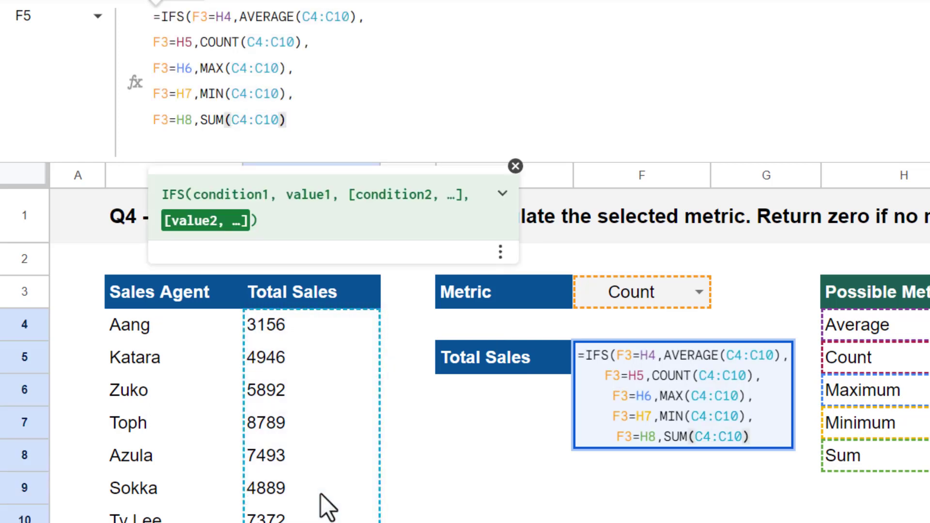
{"action": "type", "text": ","}
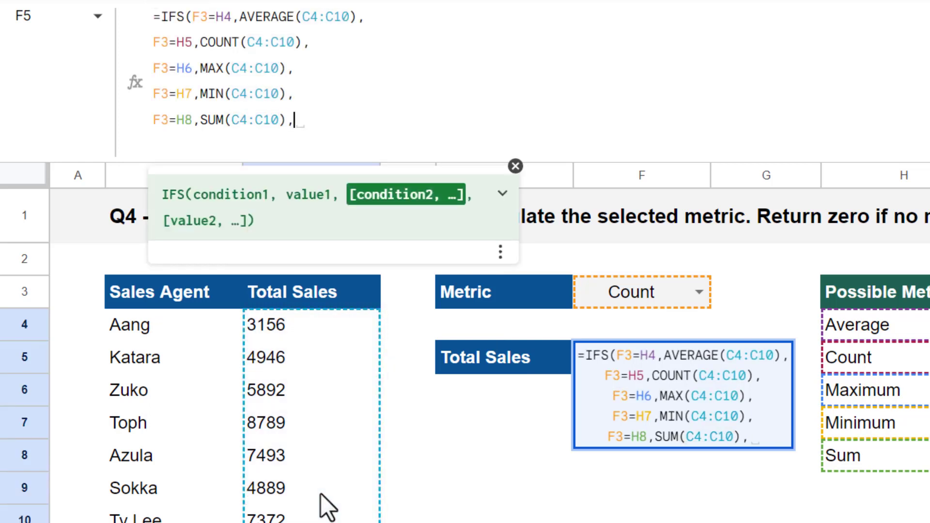
Finish the IFS formula on a new line with the always-true condition 1 returning 0, and enter it in F5.
{"action": "key", "text": "ctrl+Return"}
{"action": "type", "text": "1,"}
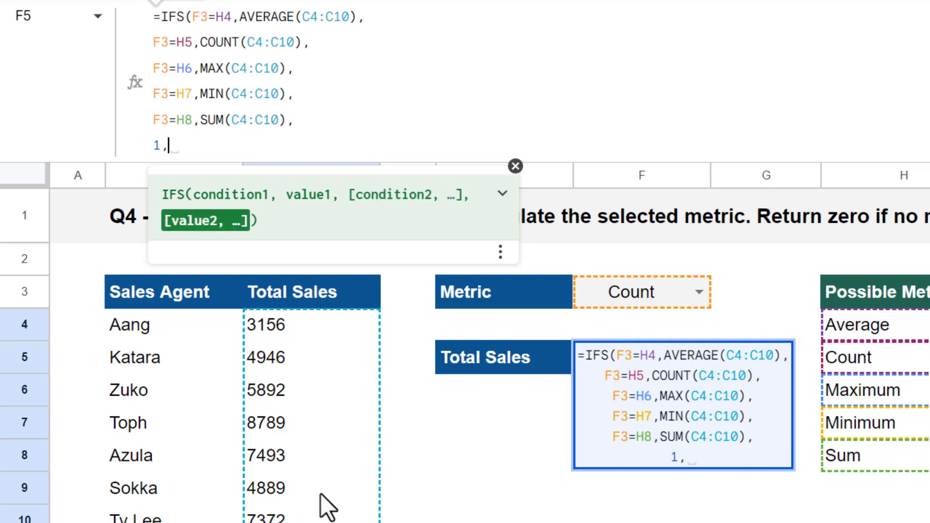
{"action": "type", "text": "0)"}
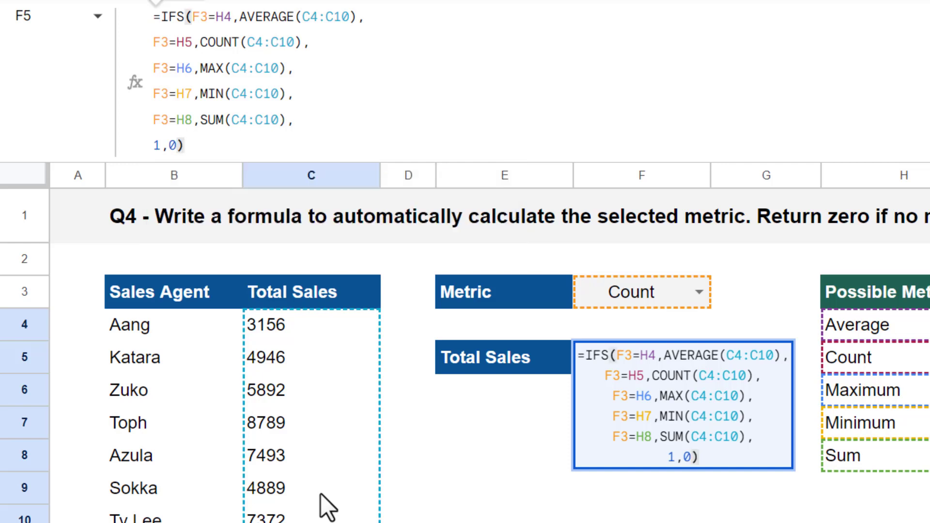
{"action": "key", "text": "Return"}
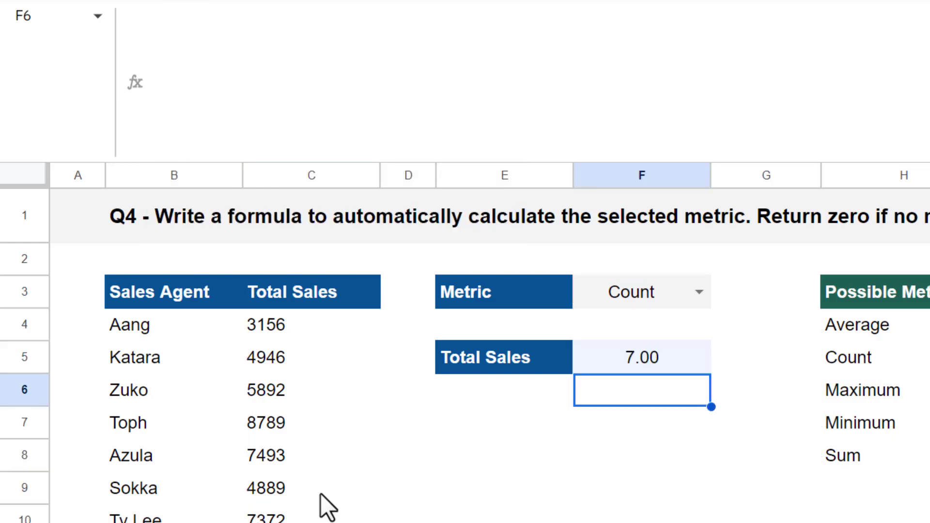
Test the F5 formula by choosing Maximum as the Metric in F3, and check the Total Sales cell.
{"action": "left_click", "coordinate": [681, 355]}
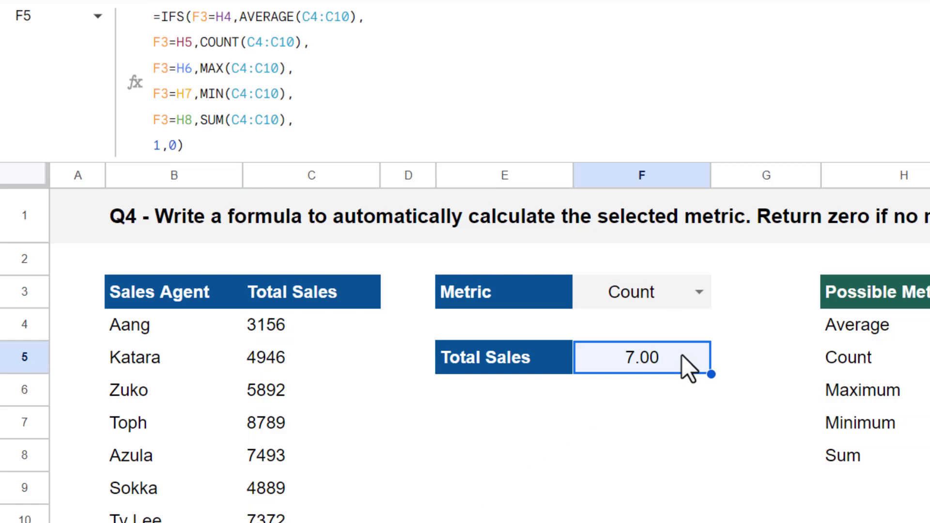
{"action": "left_click", "coordinate": [698, 293]}
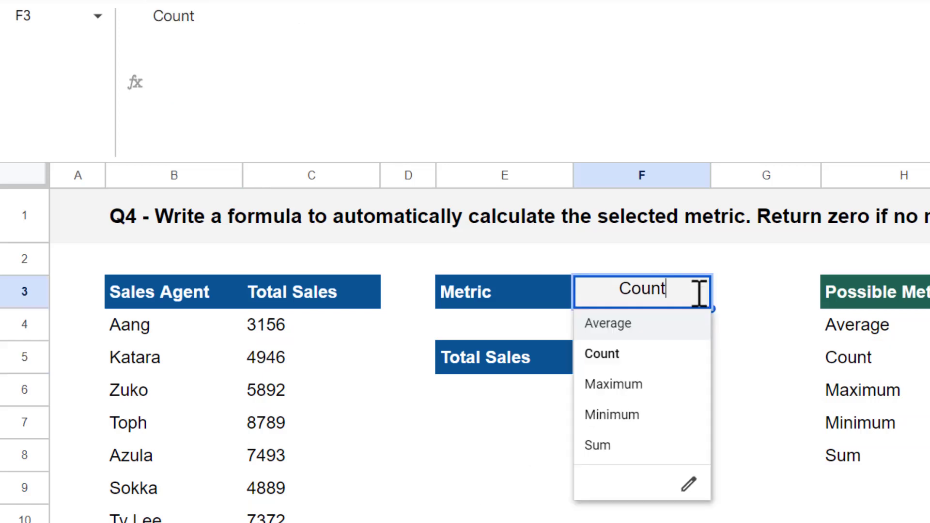
{"action": "left_click", "coordinate": [656, 385]}
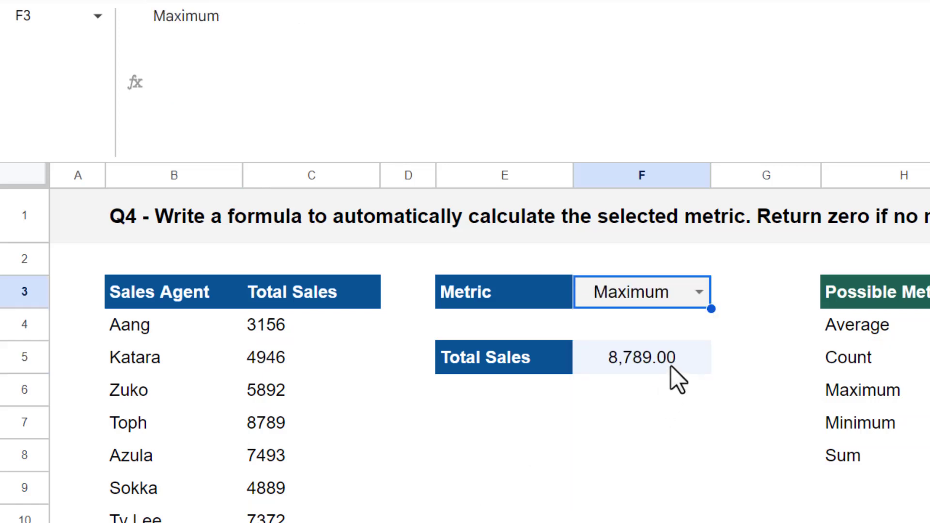
{"action": "left_click", "coordinate": [674, 368]}
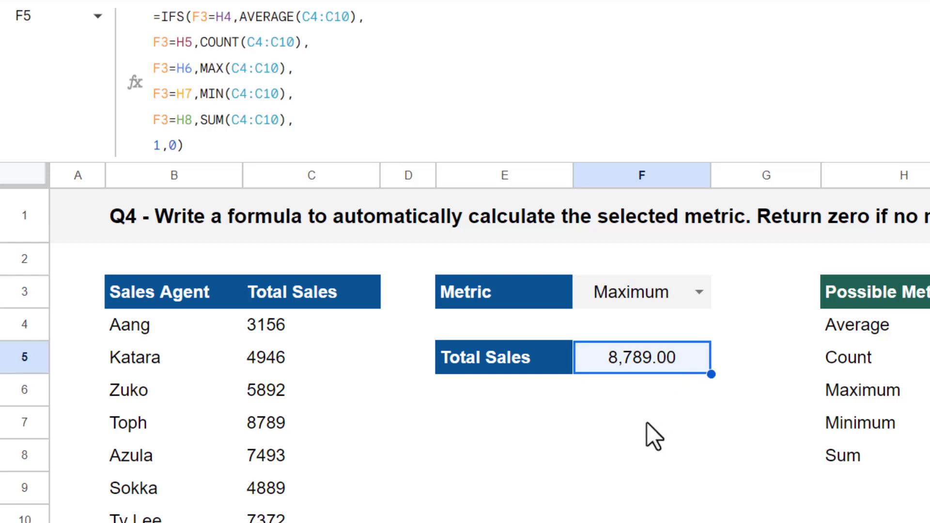
Clear the Metric in F3 to test the no-metric case, and check the Total Sales cell.
{"action": "left_click", "coordinate": [669, 297]}
{"action": "key", "text": "Delete"}
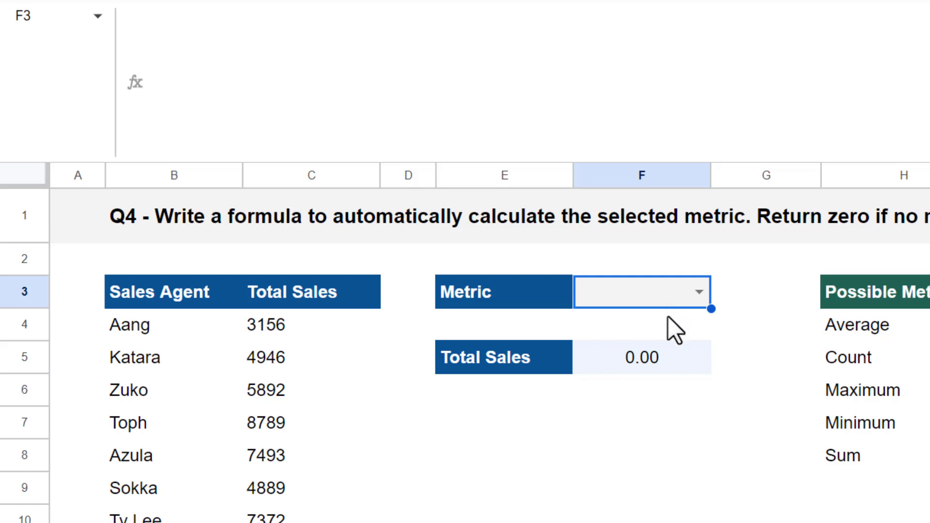
{"action": "left_click", "coordinate": [676, 357]}
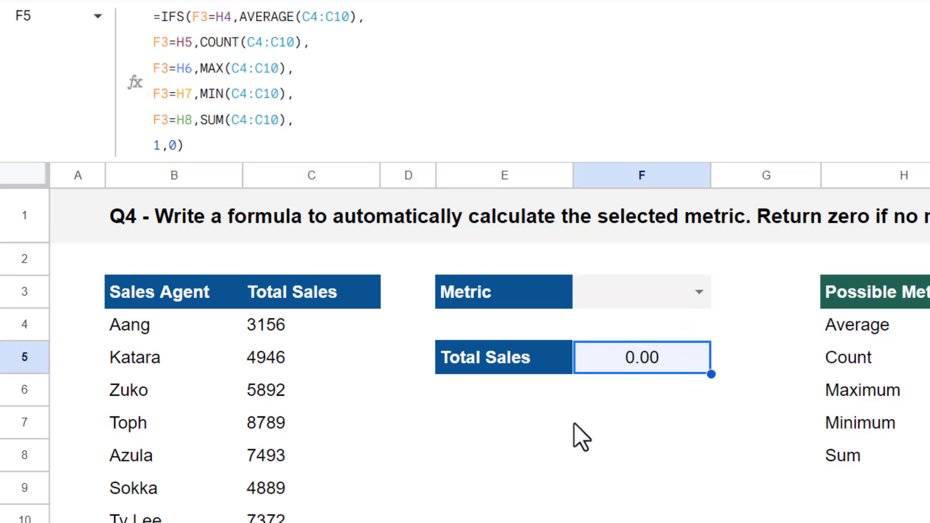